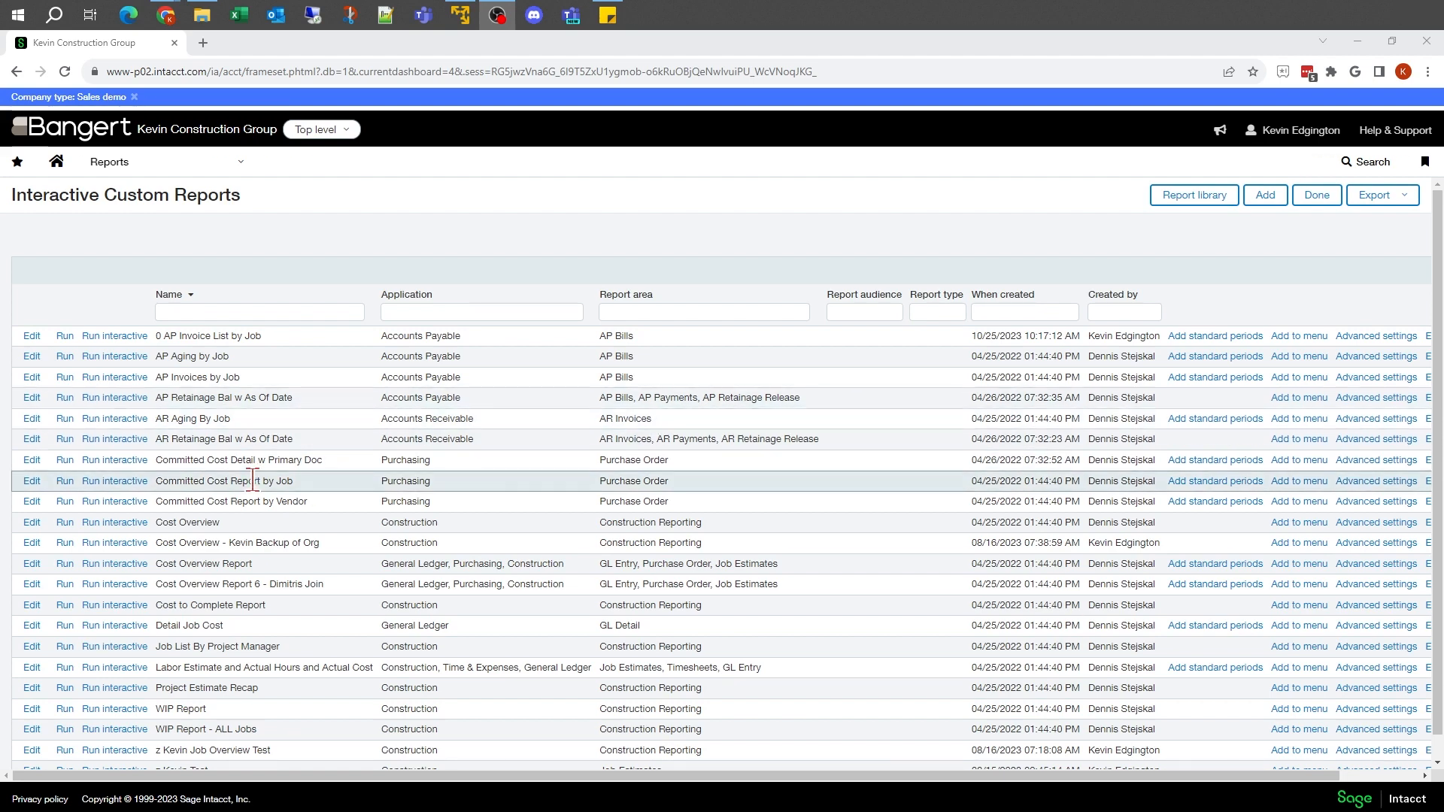
# - Open the 0 AP Invoice List by Job report for editing and show its prompt definitions
pyautogui.click(32, 336)
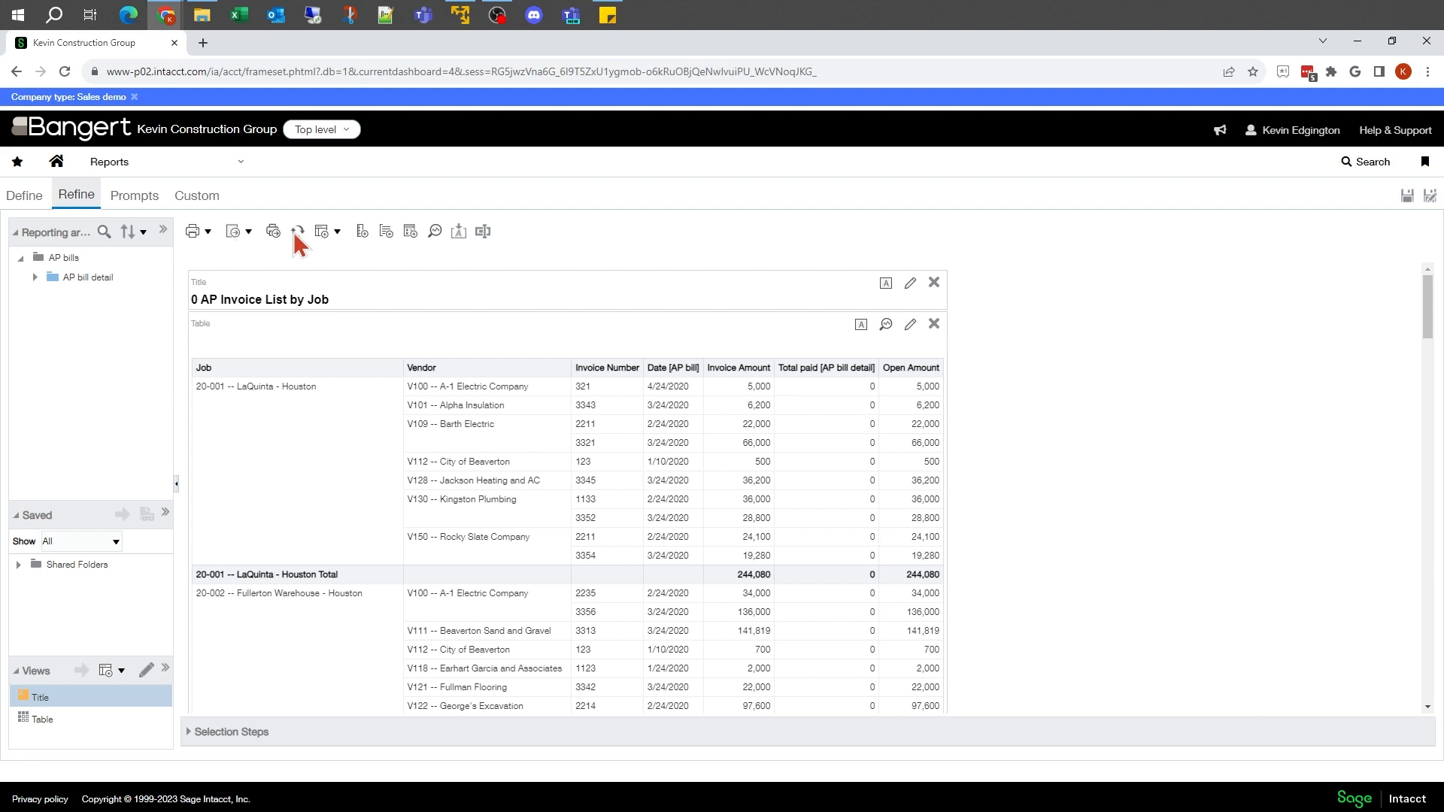
pyautogui.click(134, 199)
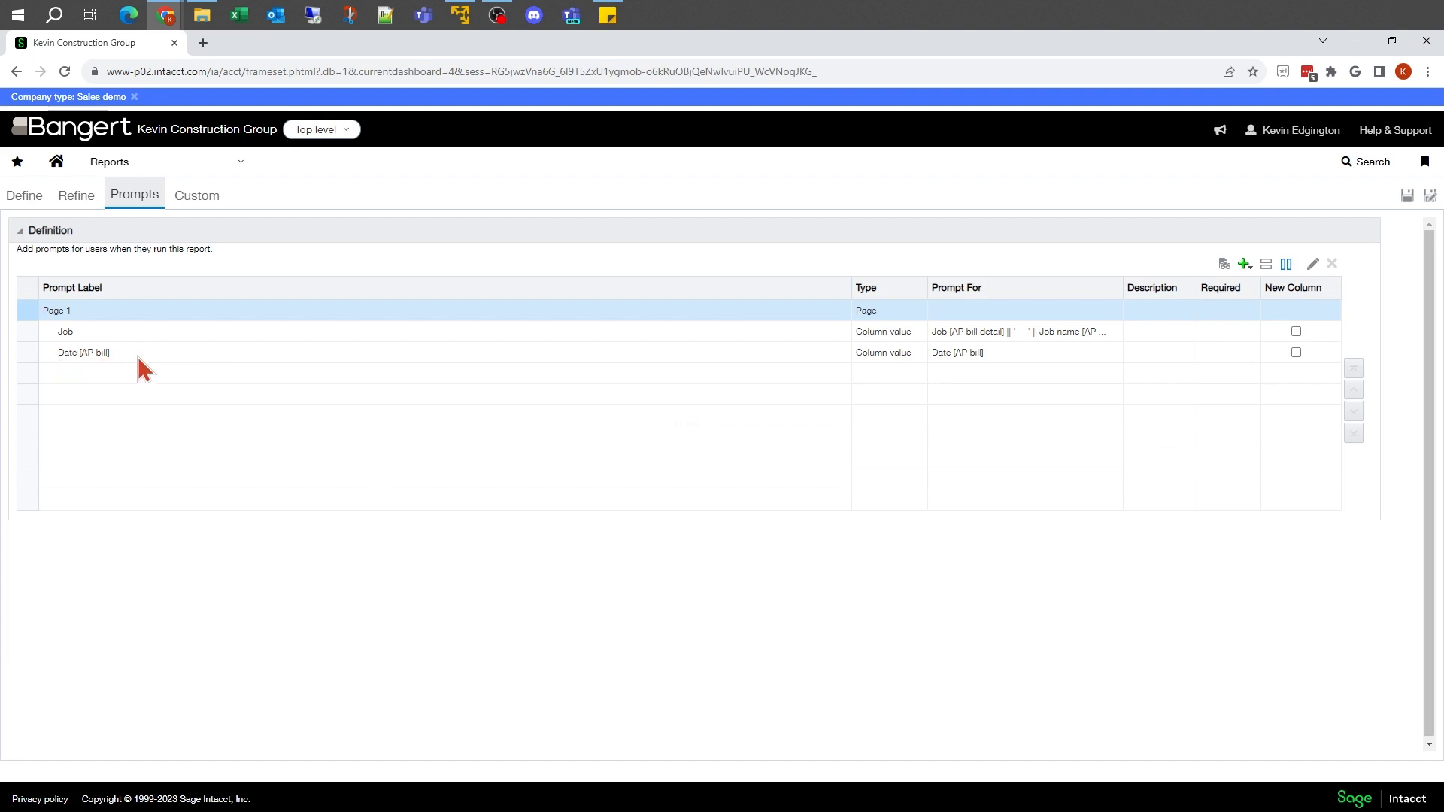
pyautogui.click(1296, 353)
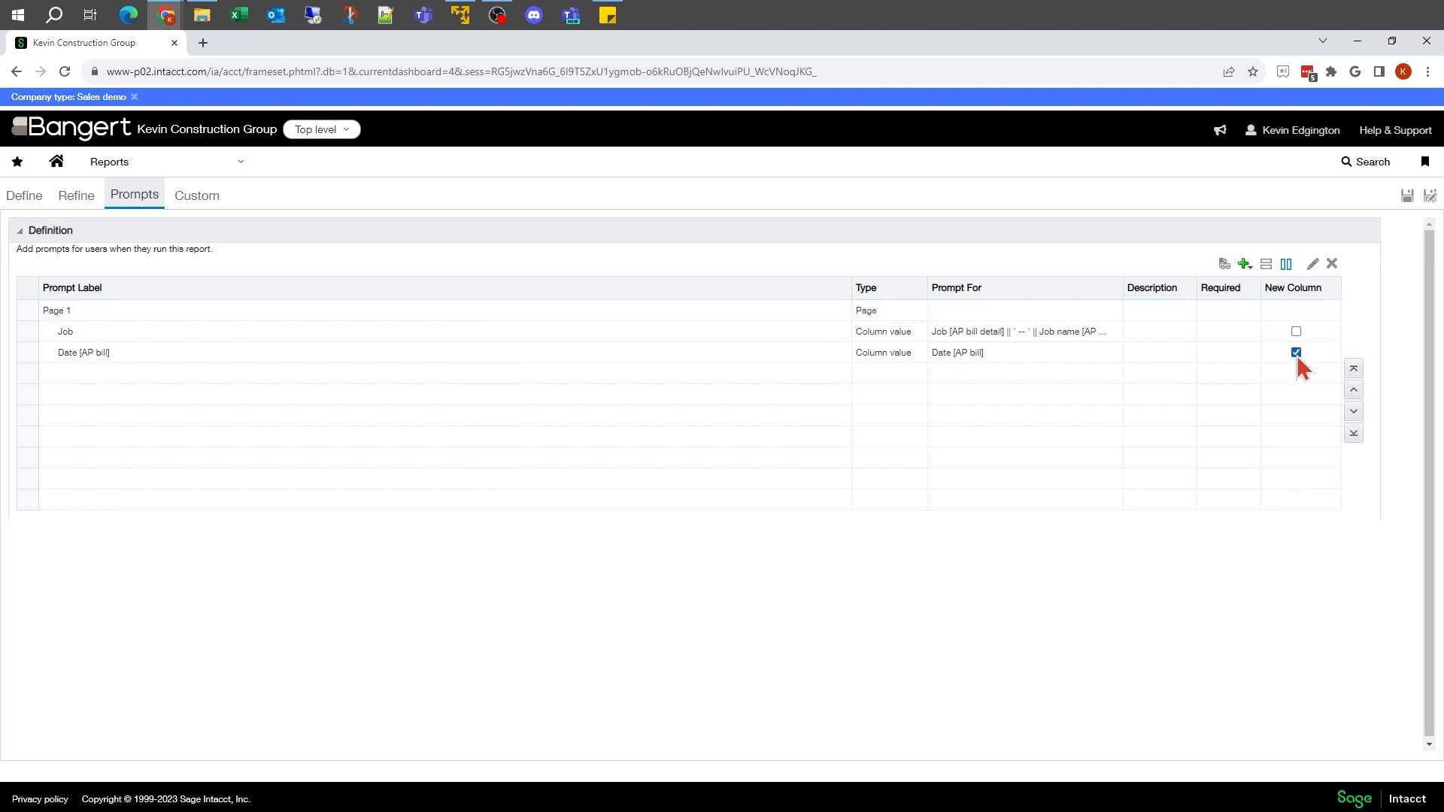
pyautogui.click(1296, 354)
# - Give the Date [AP bill] prompt a Variable Expression default selection, with @{system.currentTime} as the end date
pyautogui.click(1278, 353)
pyautogui.click(1312, 265)
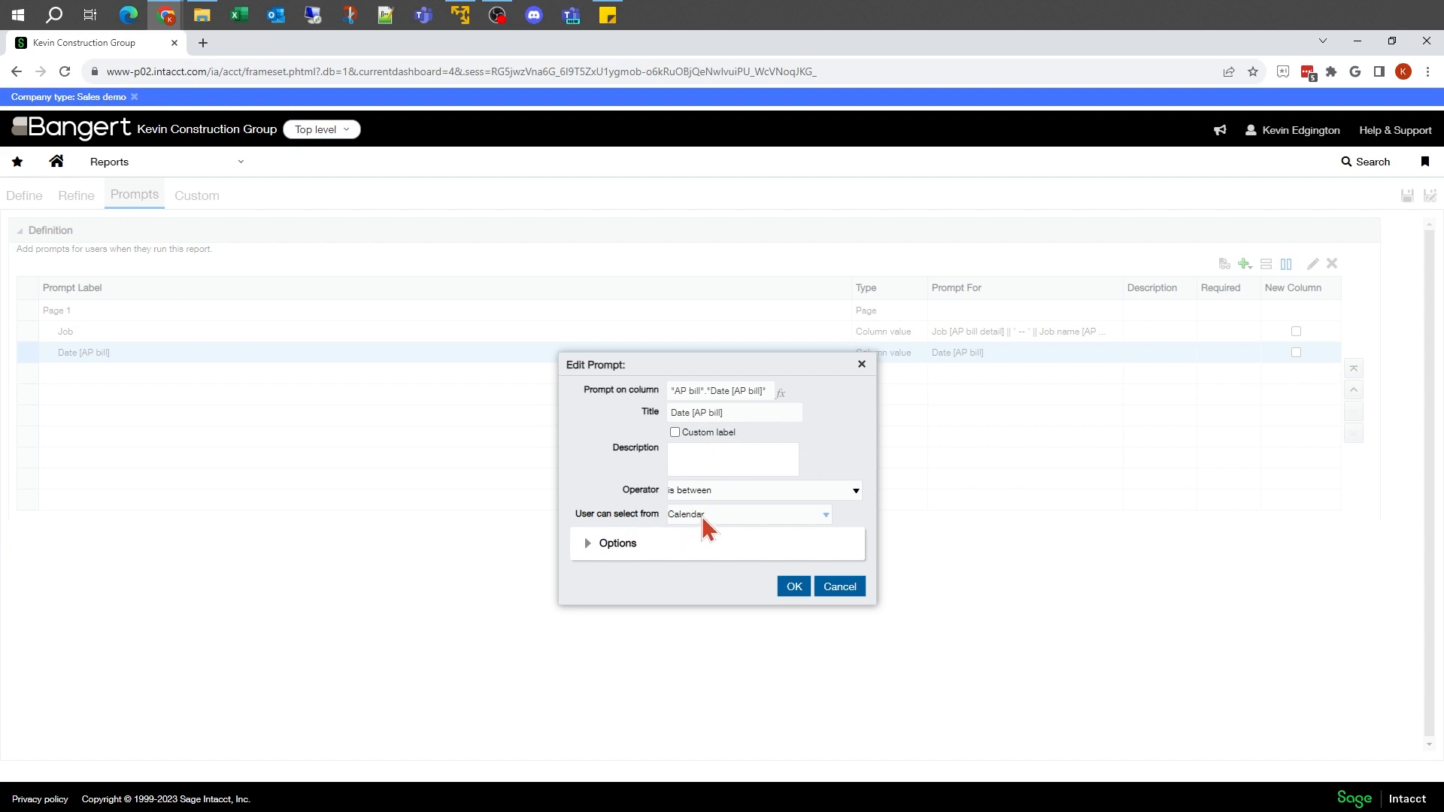
pyautogui.moveTo(733, 364); pyautogui.dragTo(751, 310)
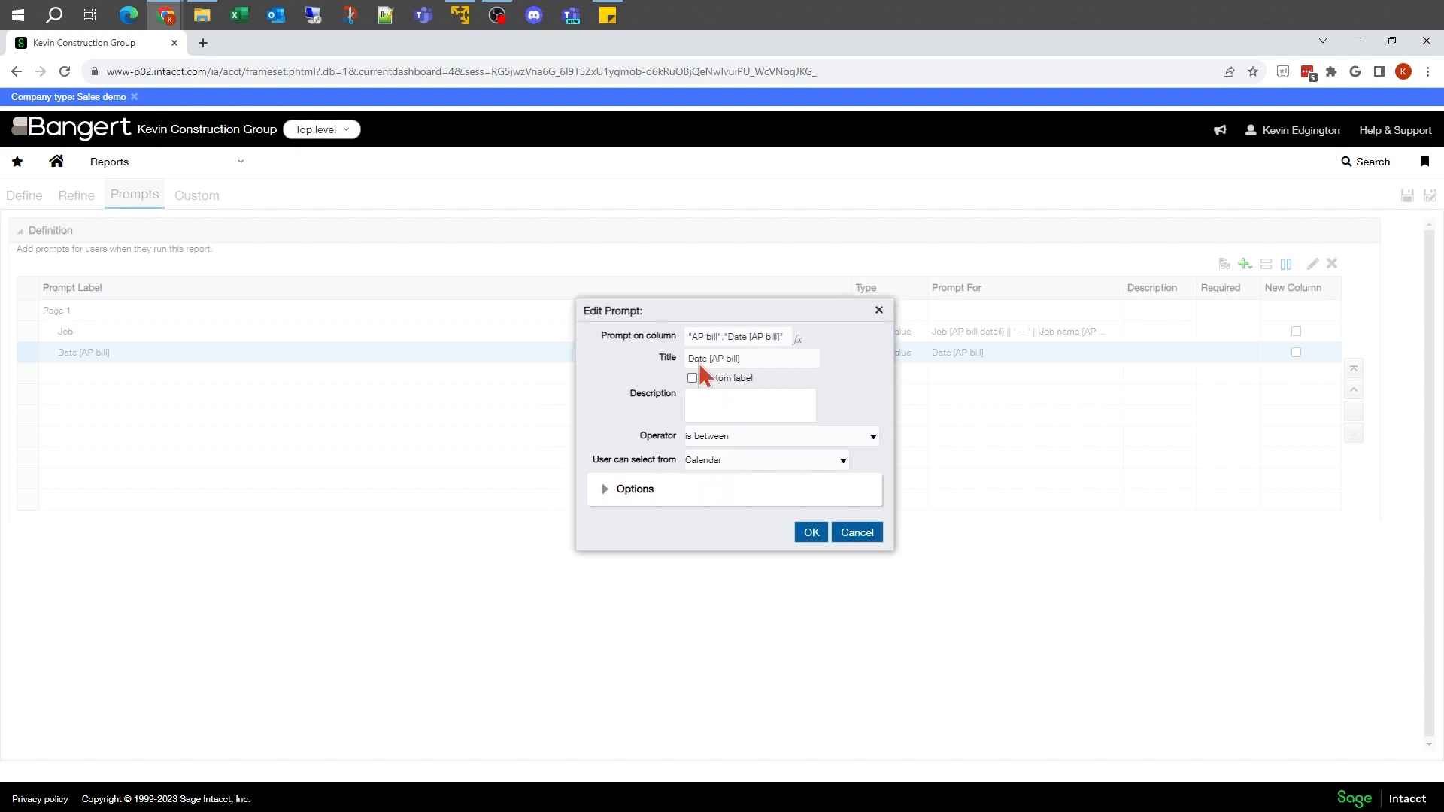
pyautogui.click(605, 493)
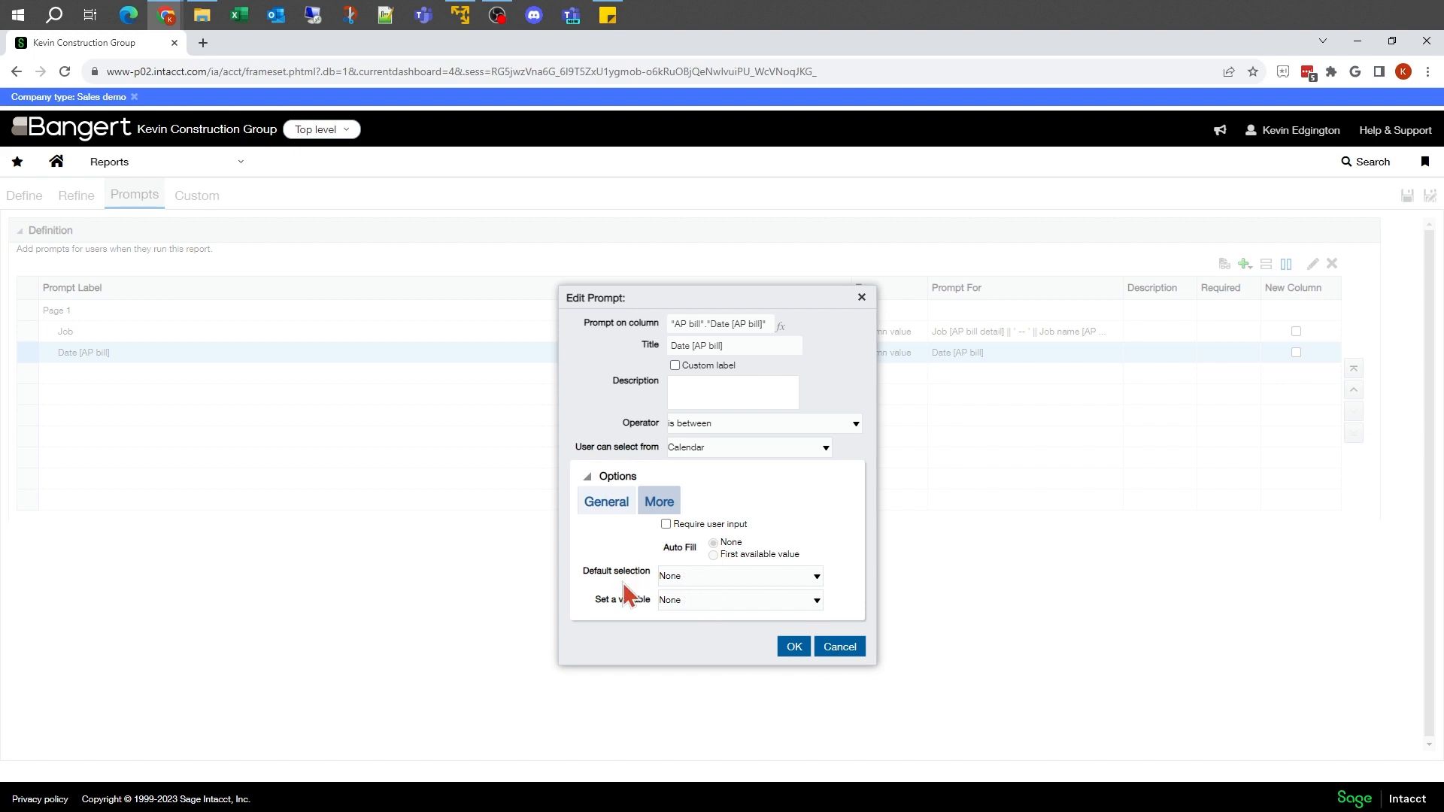
pyautogui.click(705, 586)
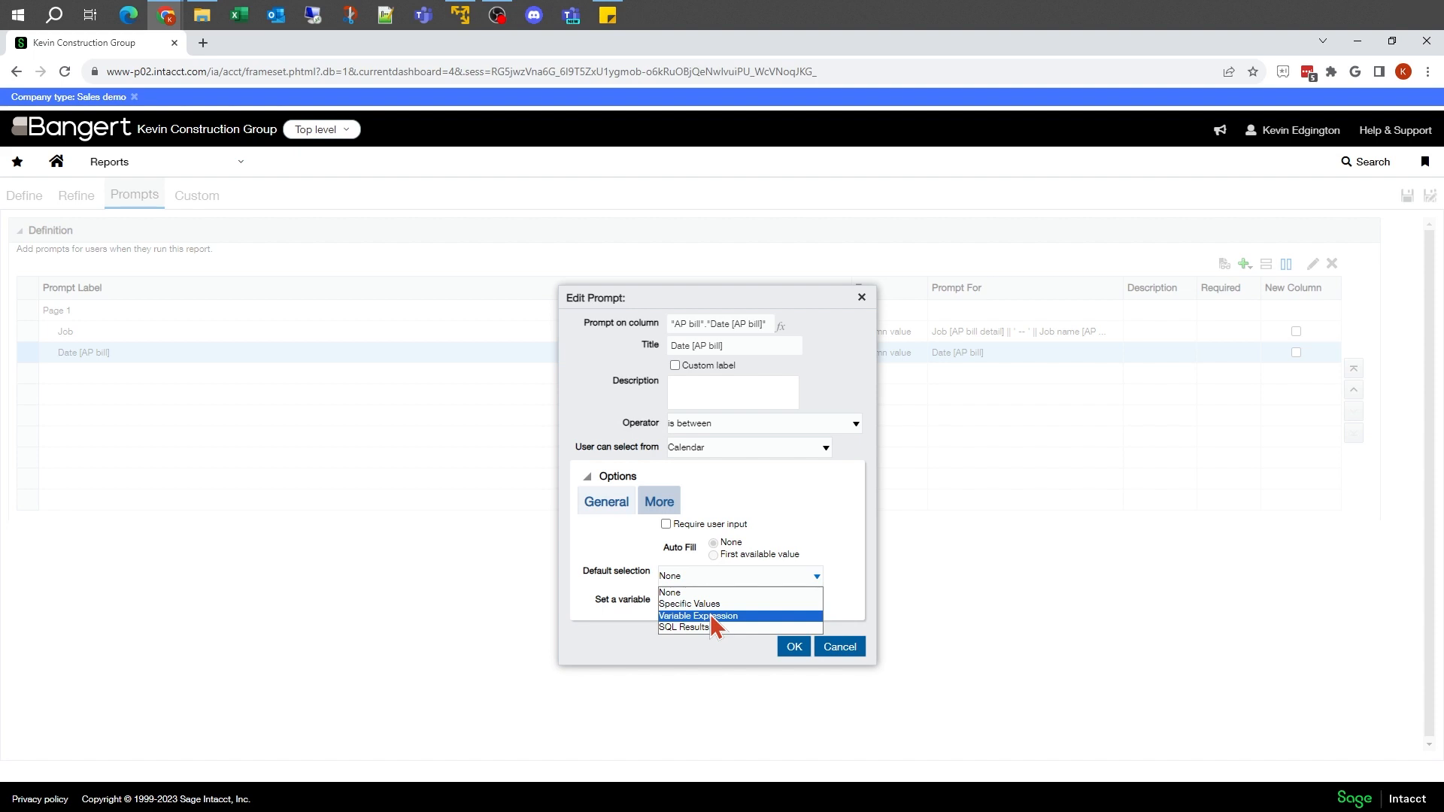
pyautogui.click(709, 616)
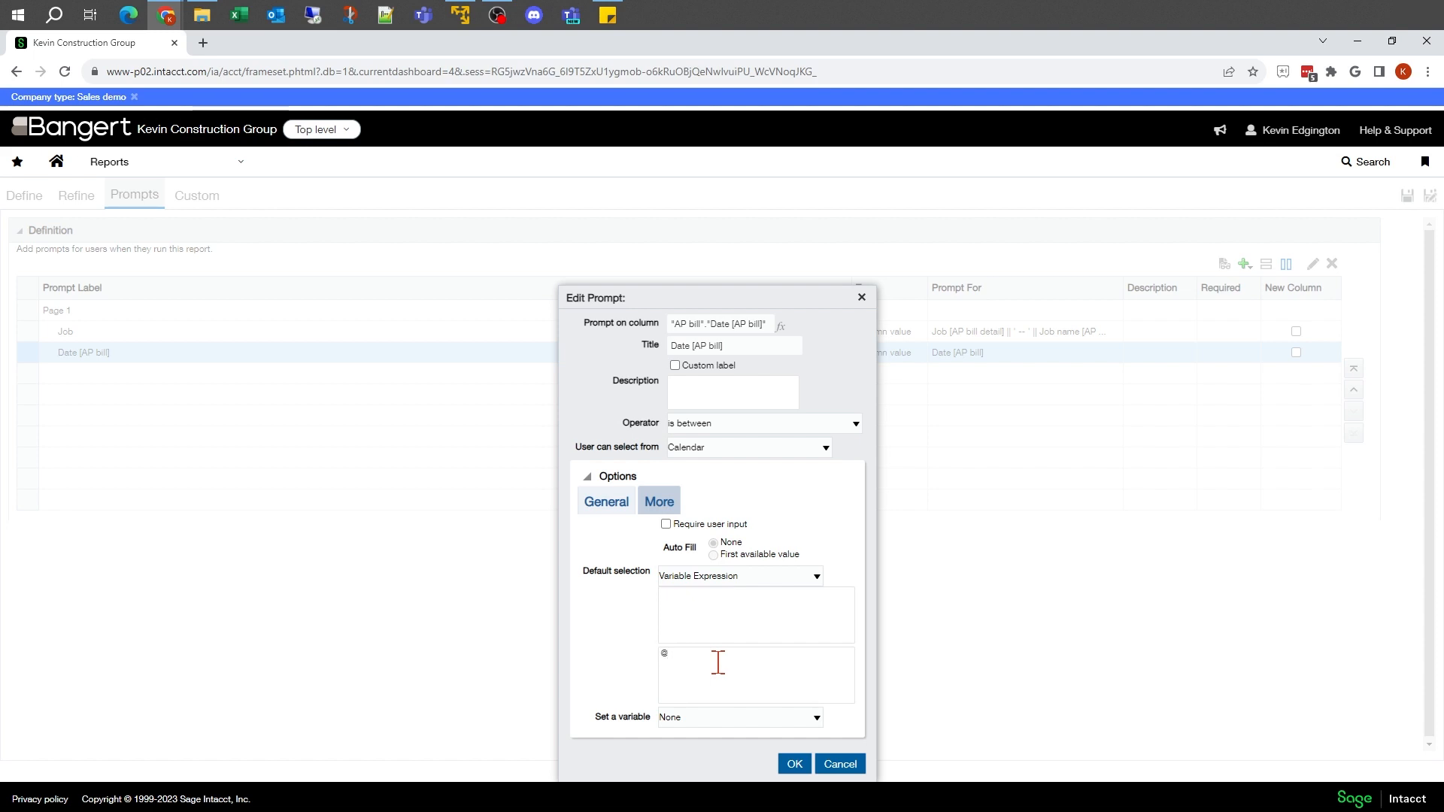
pyautogui.write('(')
pyautogui.write('system')
pyautogui.write('.c')
pyautogui.write('urrent')
pyautogui.write('Timb')
pyautogui.write('}')
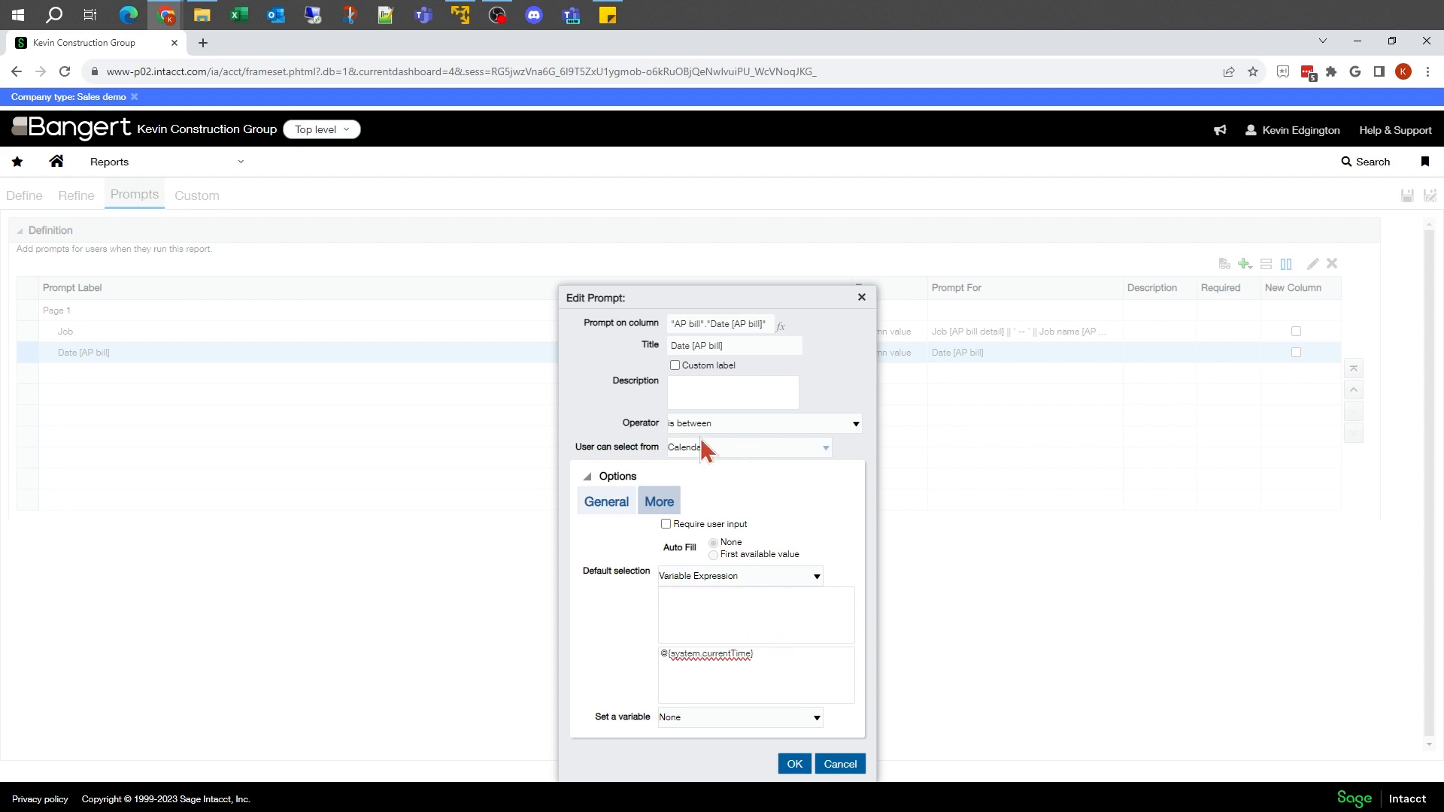
# - Have the Date [AP bill] prompt set a presentation variable named Date, and save the prompt
pyautogui.moveTo(739, 302); pyautogui.dragTo(737, 186)
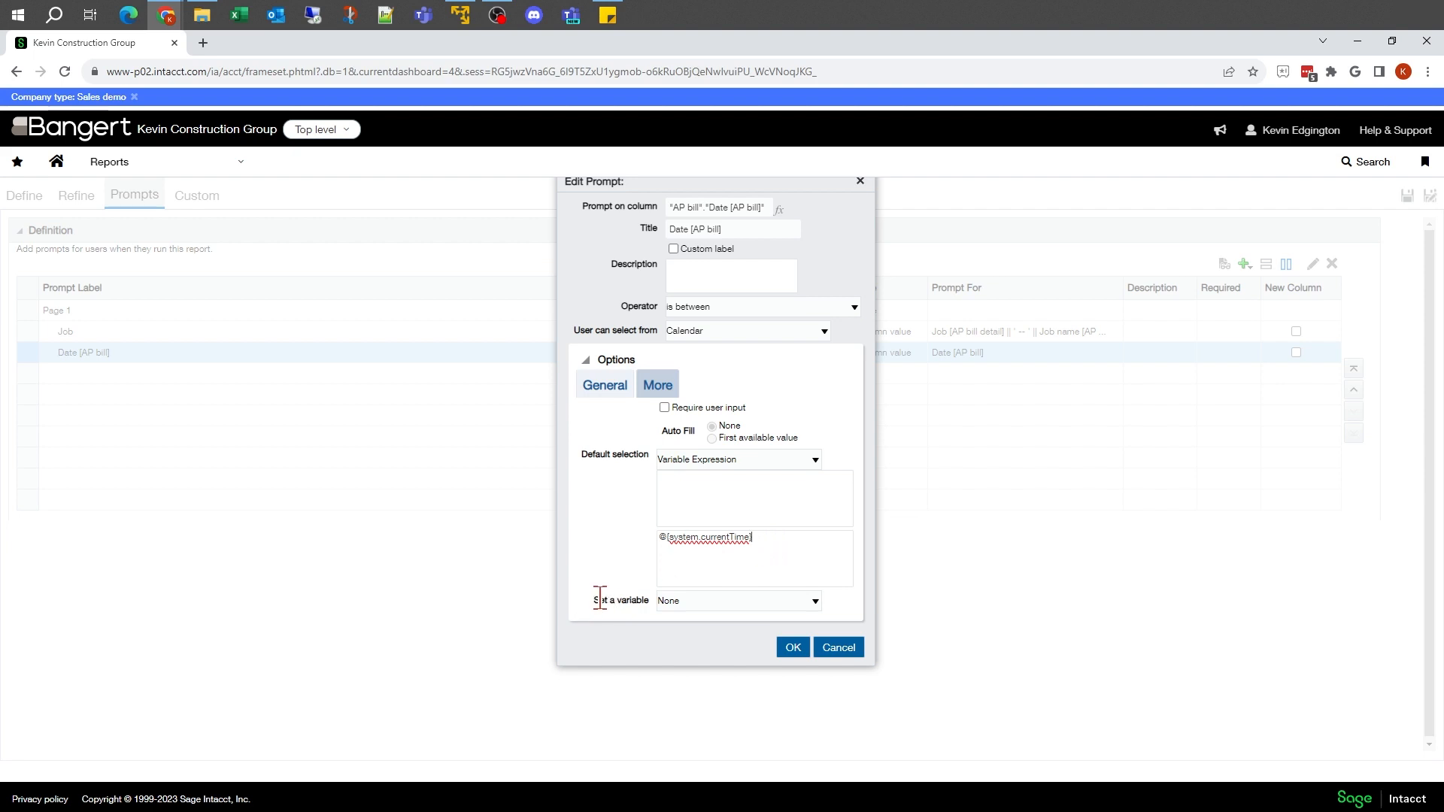
pyautogui.click(704, 602)
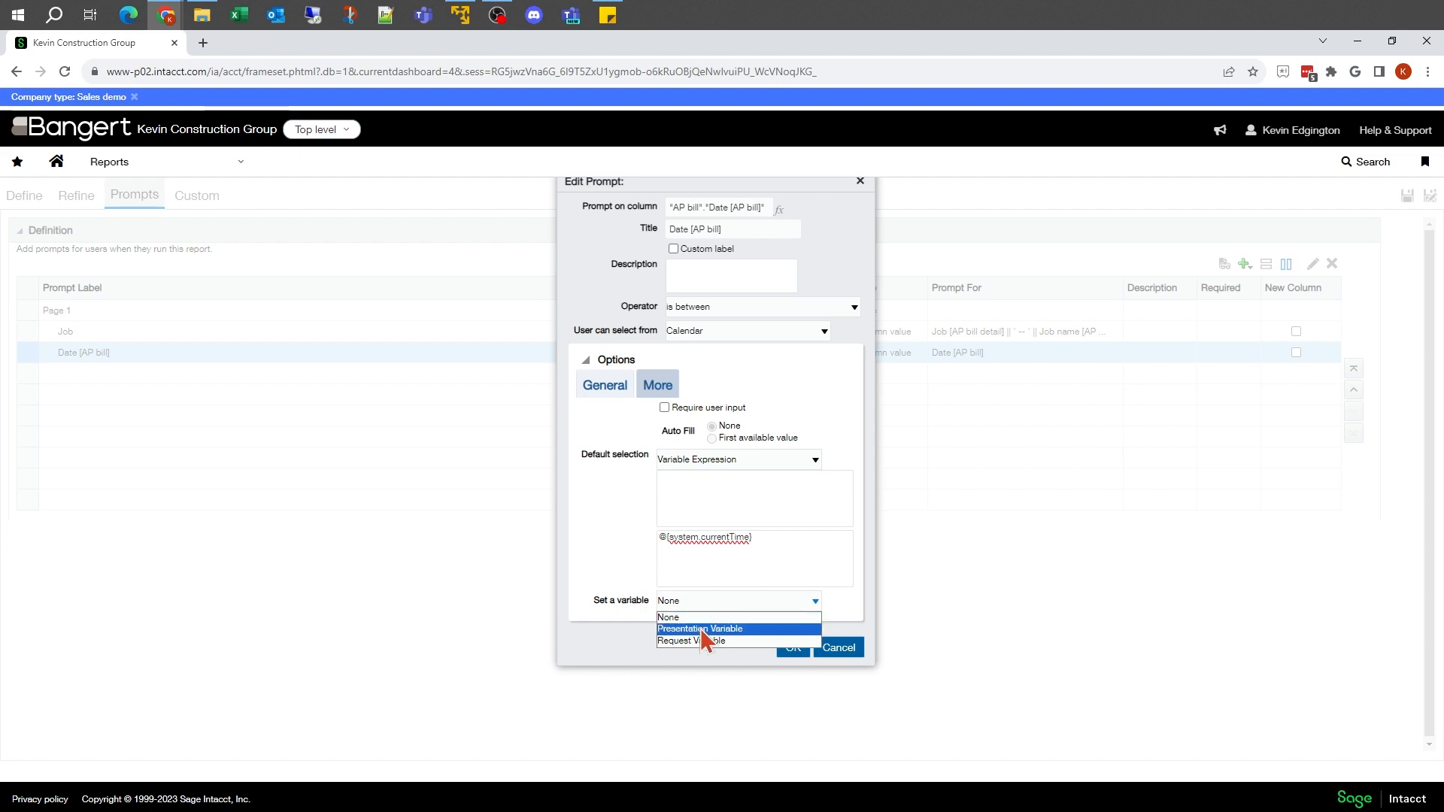
pyautogui.click(702, 629)
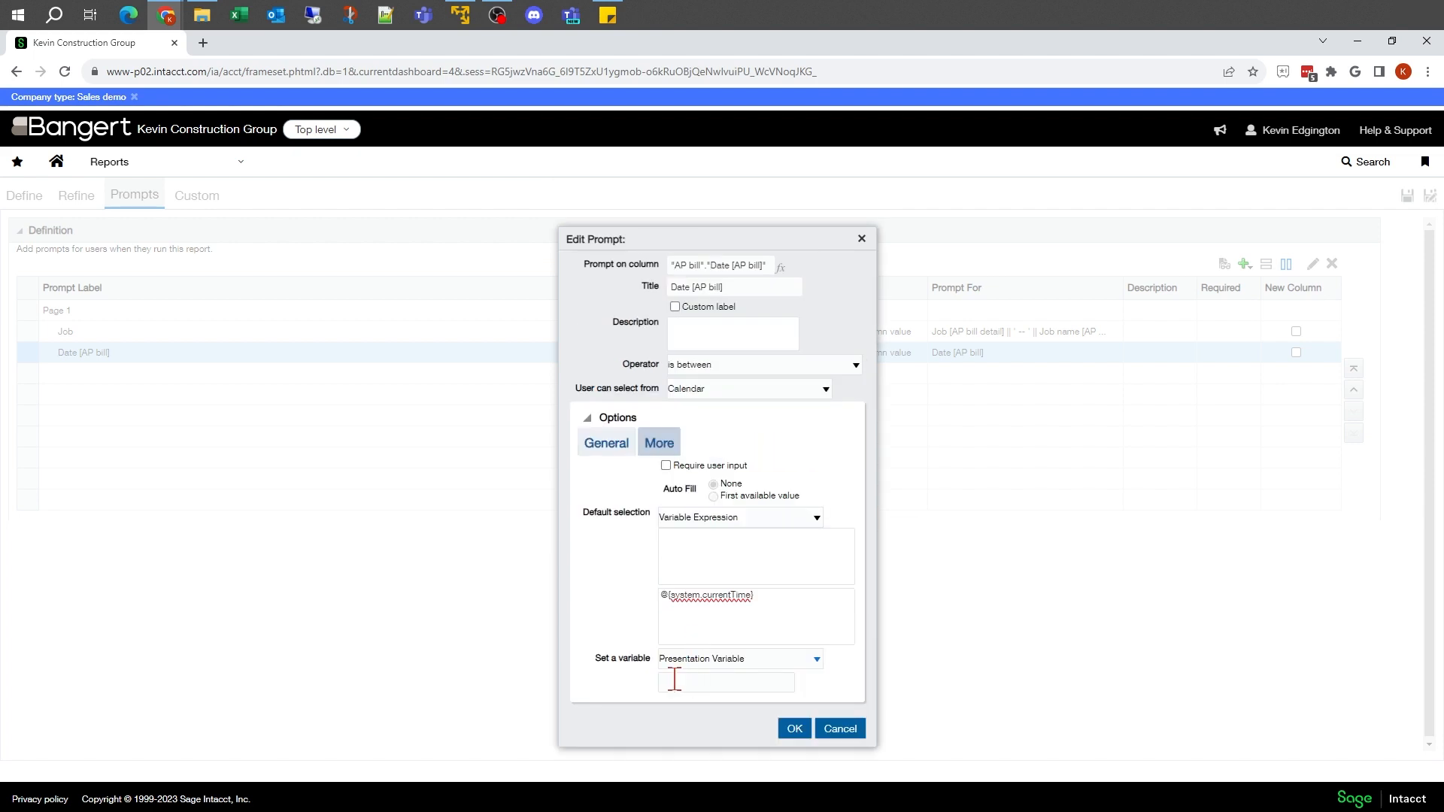
pyautogui.click(726, 684)
pyautogui.write('Date')
pyautogui.click(796, 731)
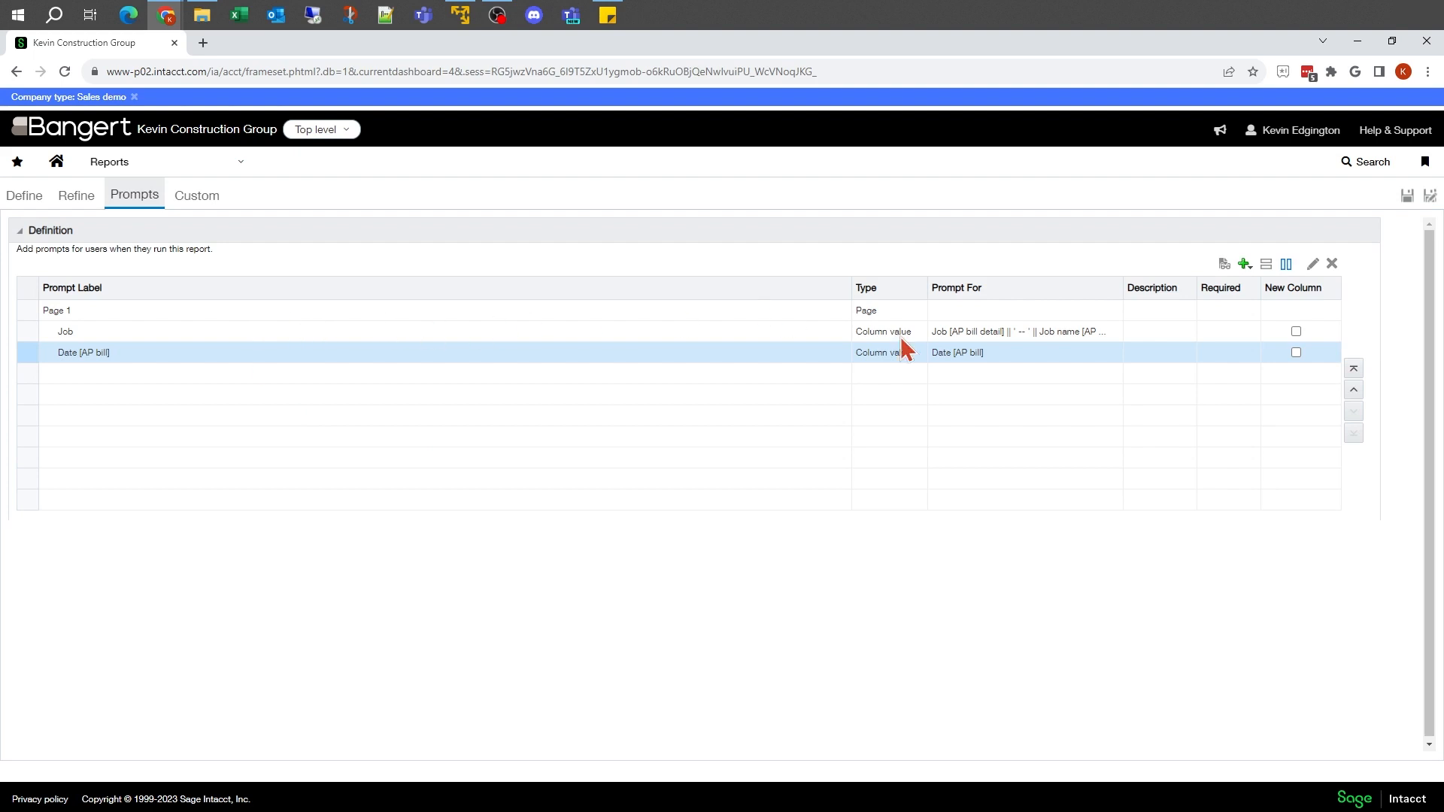
# - Have the Job prompt set a presentation variable named Job, and save the prompt
pyautogui.click(1312, 264)
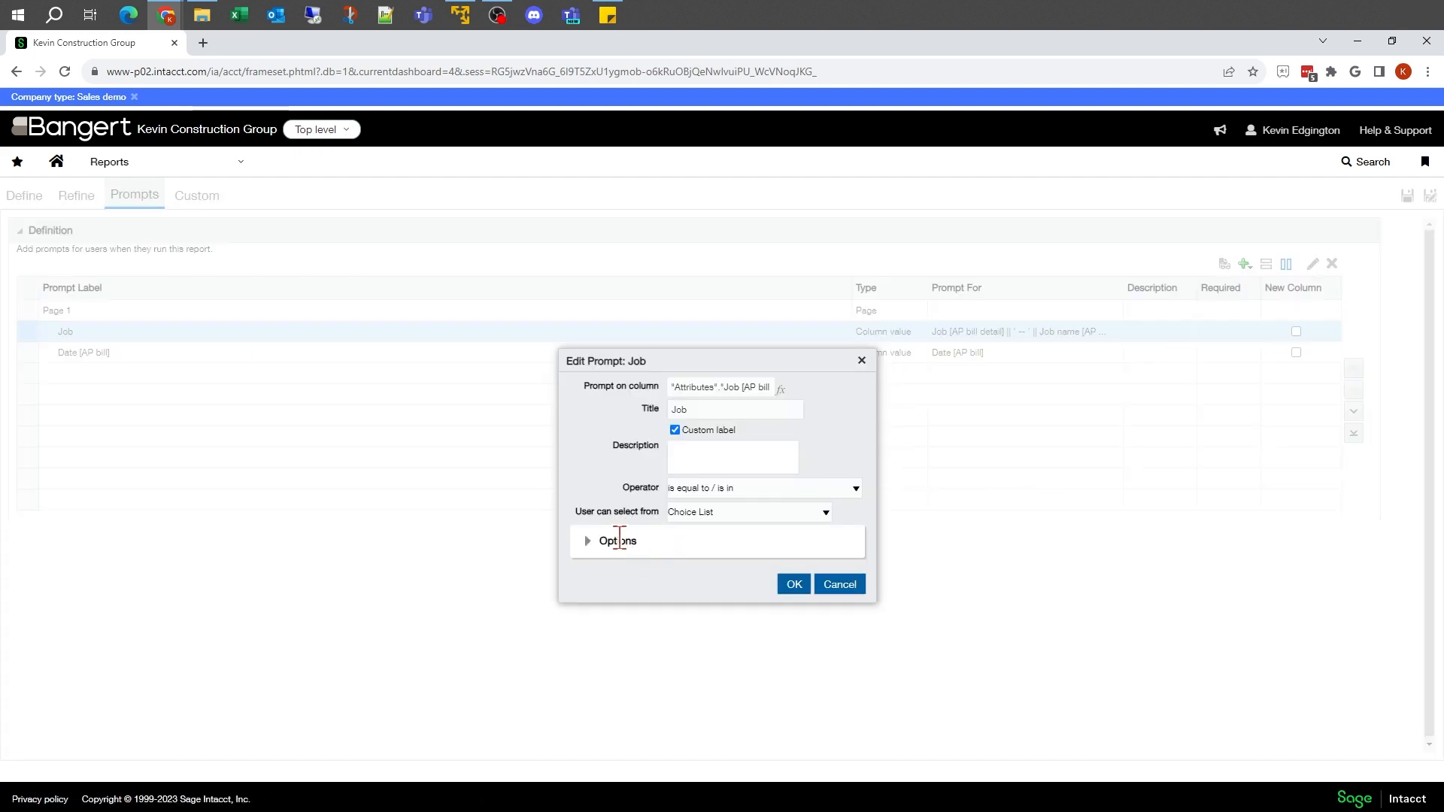
pyautogui.click(588, 541)
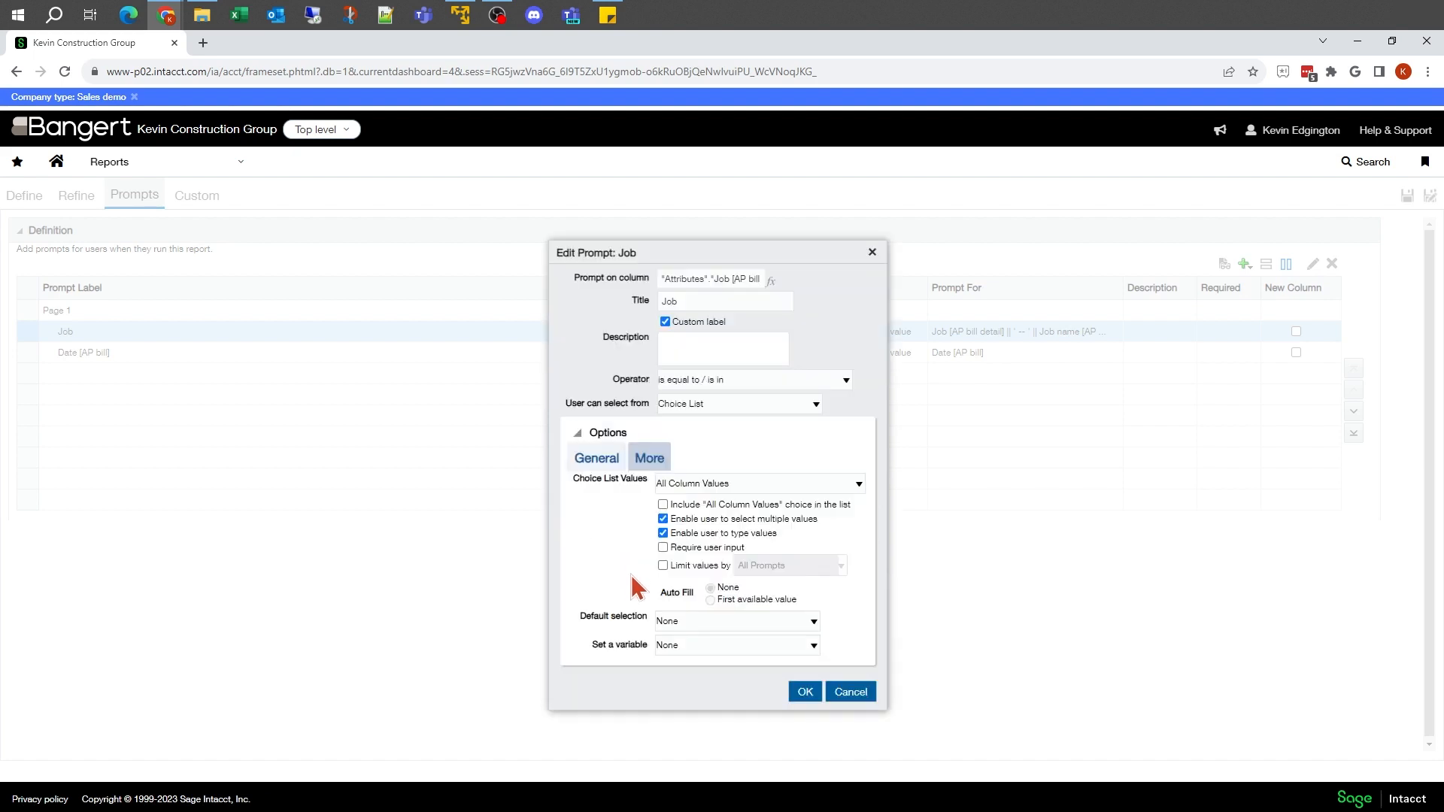
pyautogui.click(689, 651)
pyautogui.click(683, 668)
pyautogui.click(693, 671)
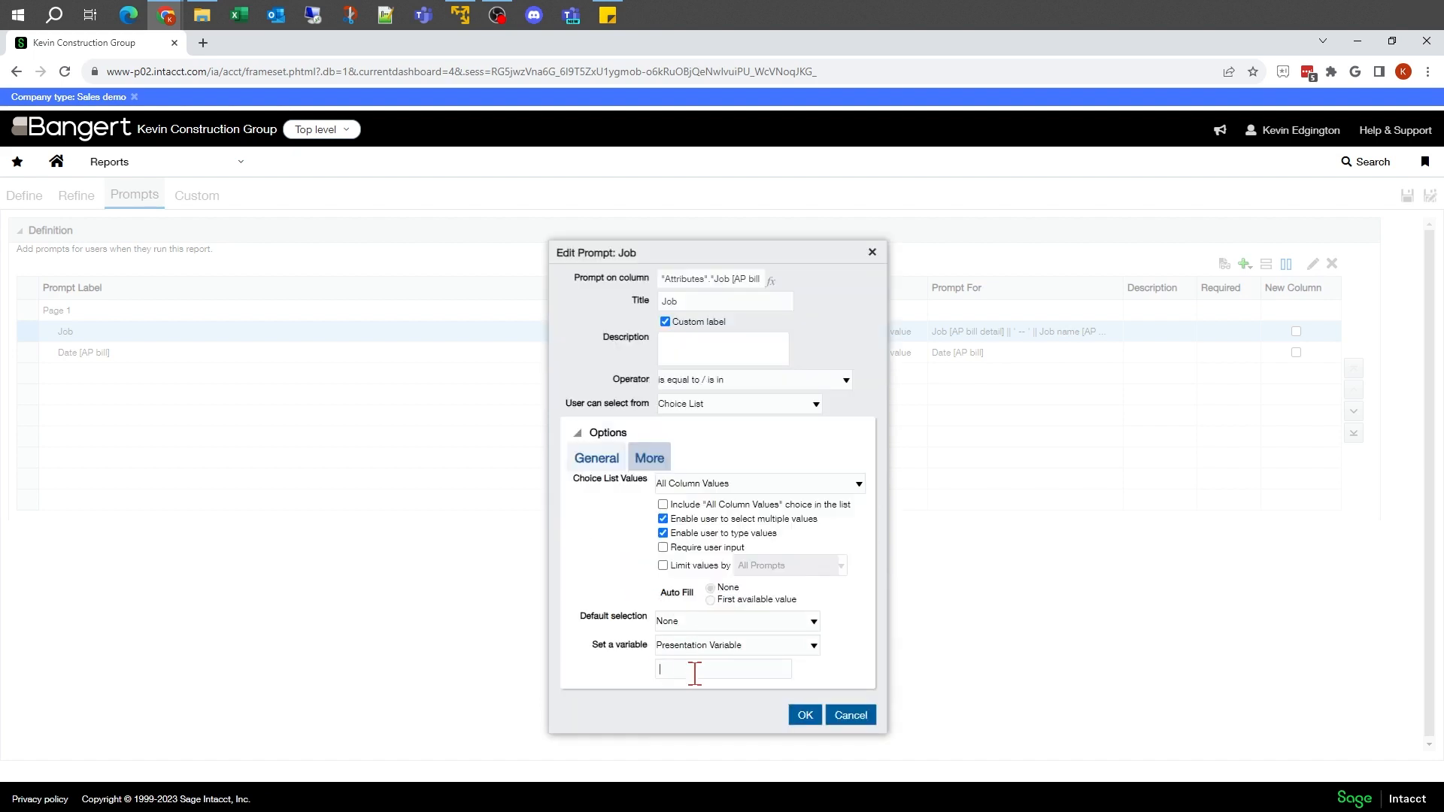
pyautogui.write('Job')
pyautogui.click(805, 716)
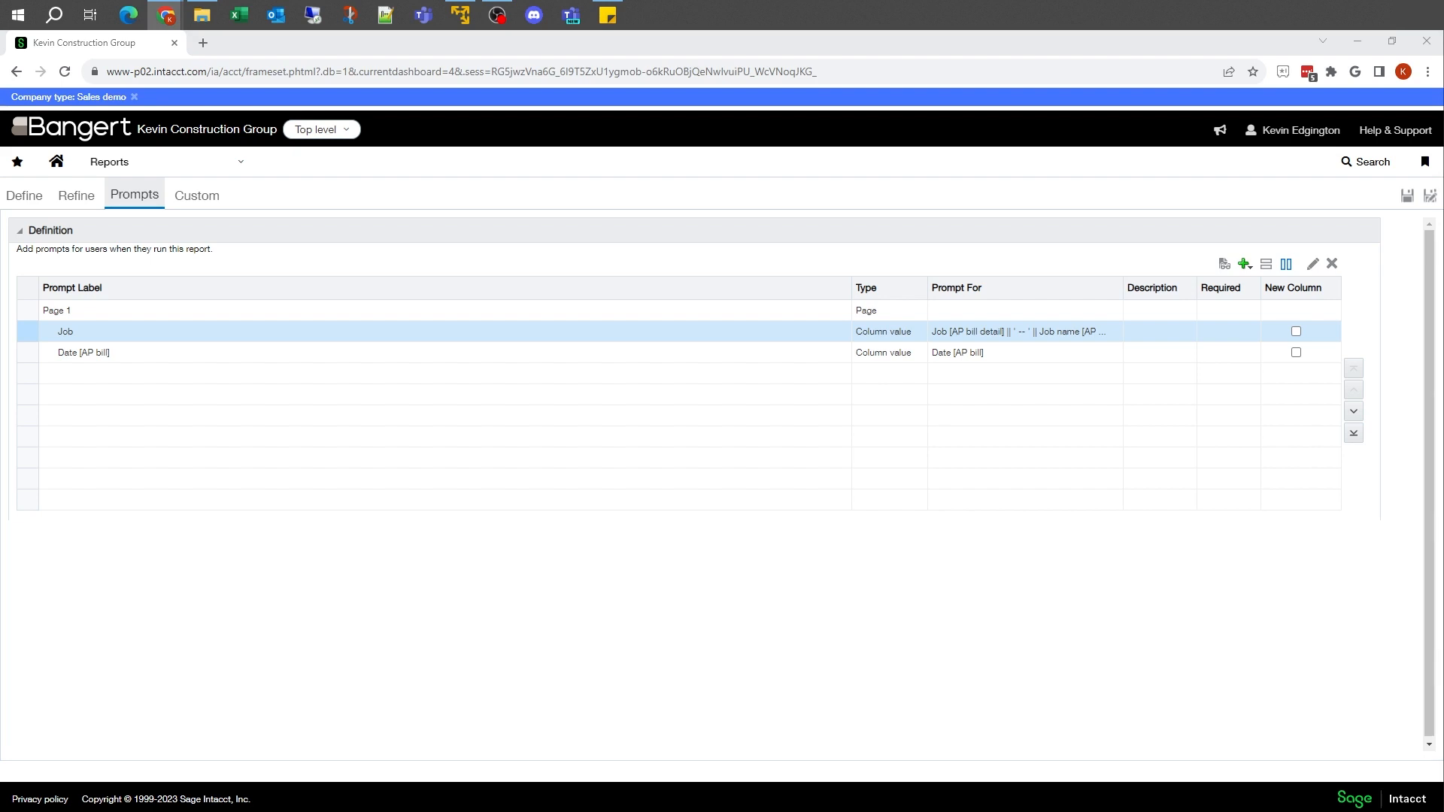
pyautogui.click(29, 194)
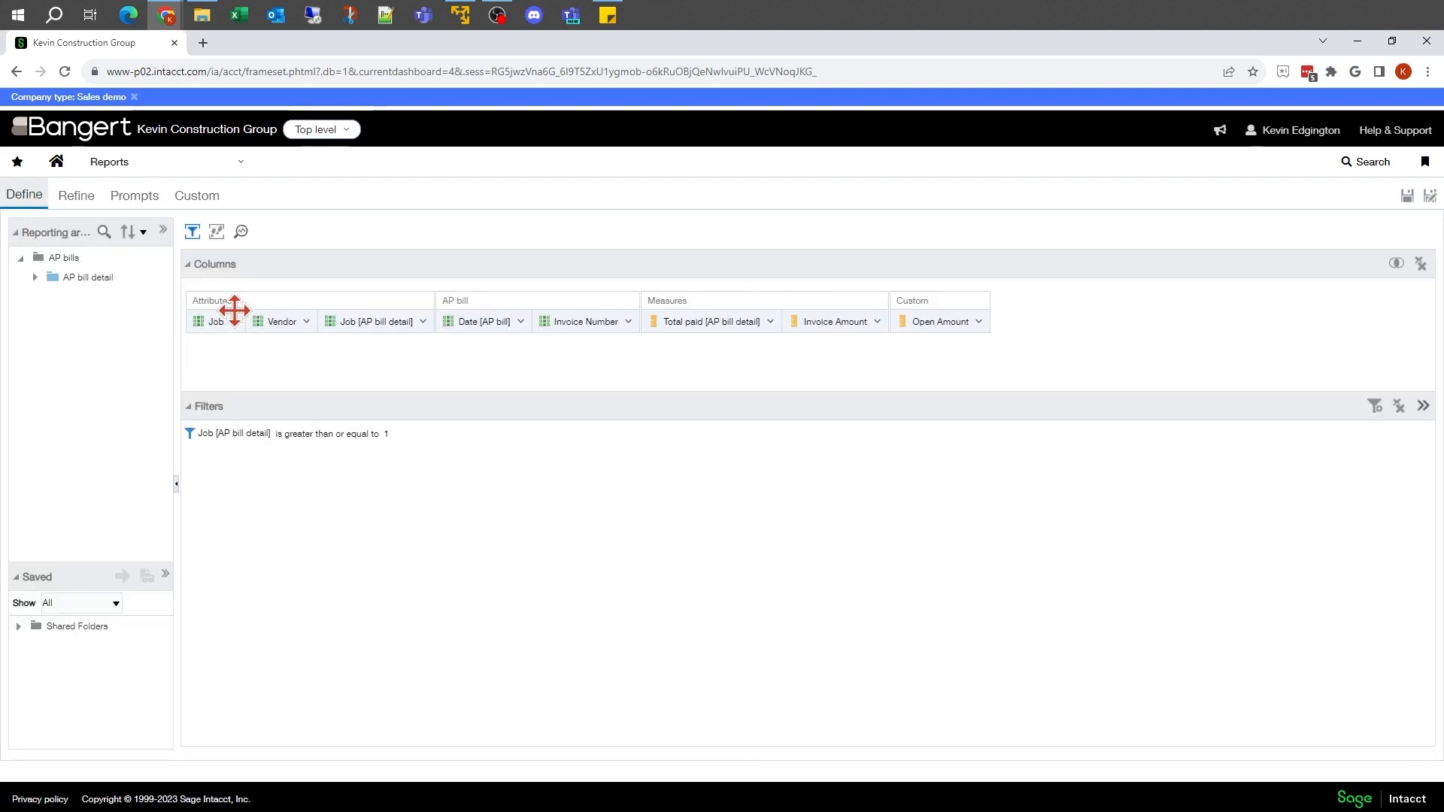
pyautogui.click(241, 231)
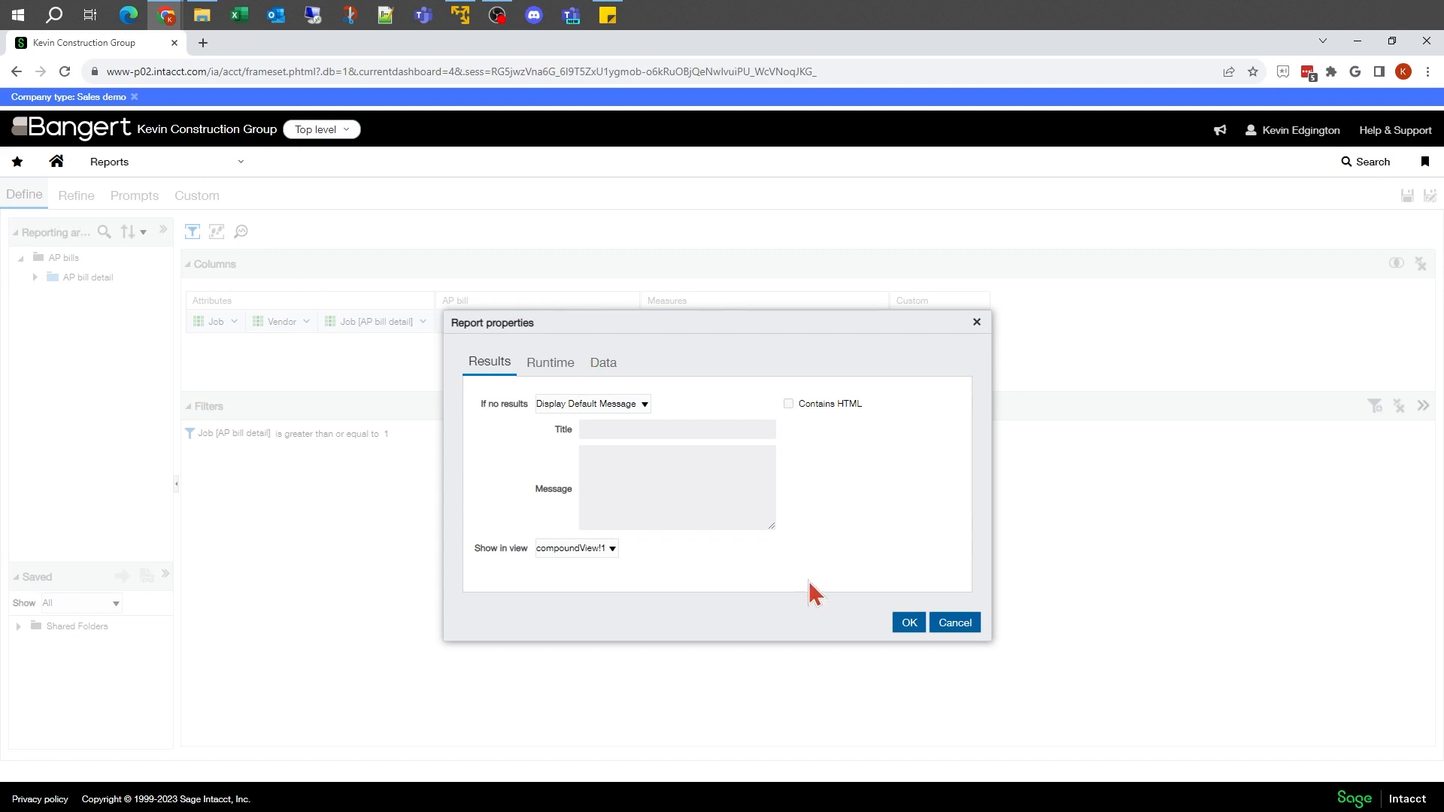
pyautogui.click(955, 622)
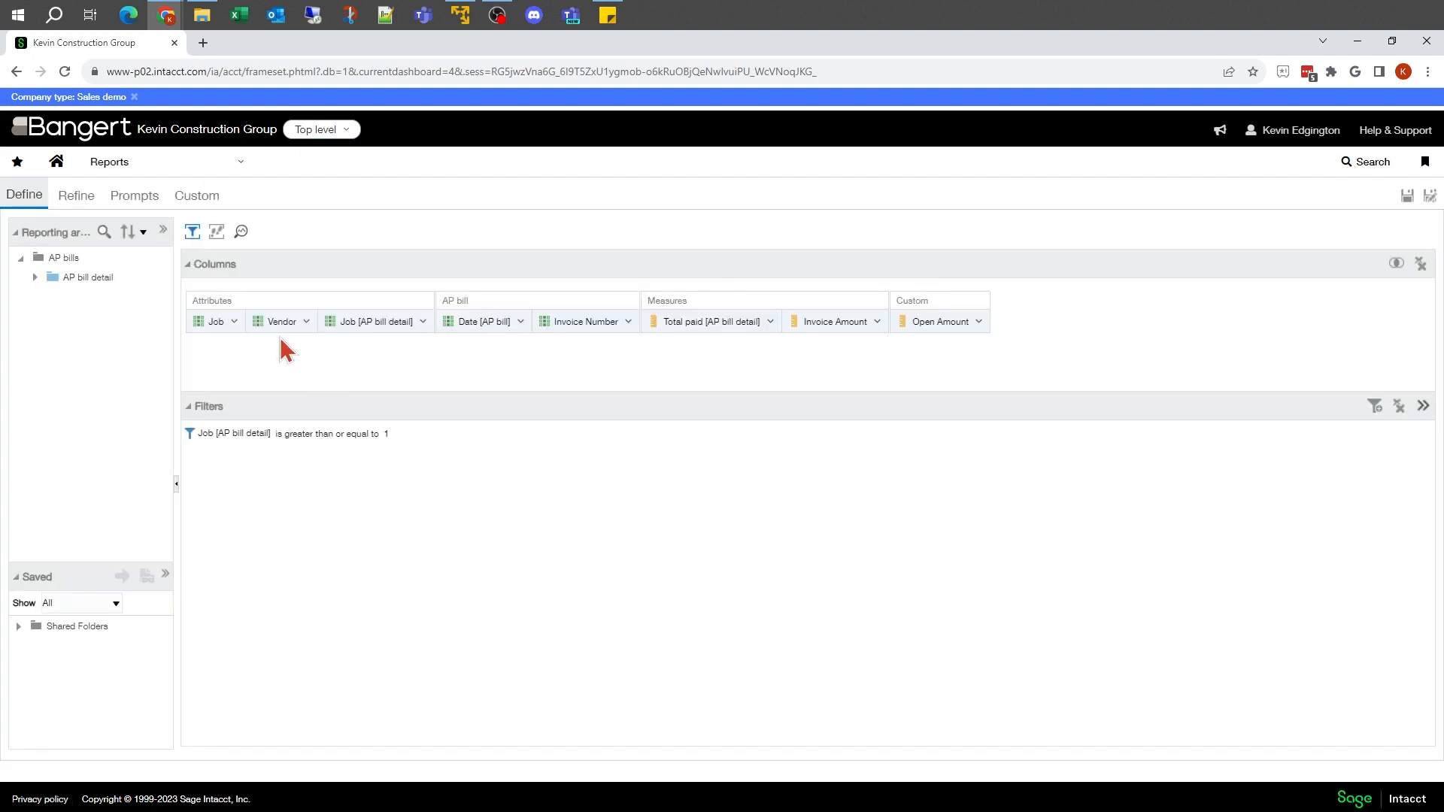
# - Edit the report's title view and enter AP Invoices by Job as the title
pyautogui.click(76, 198)
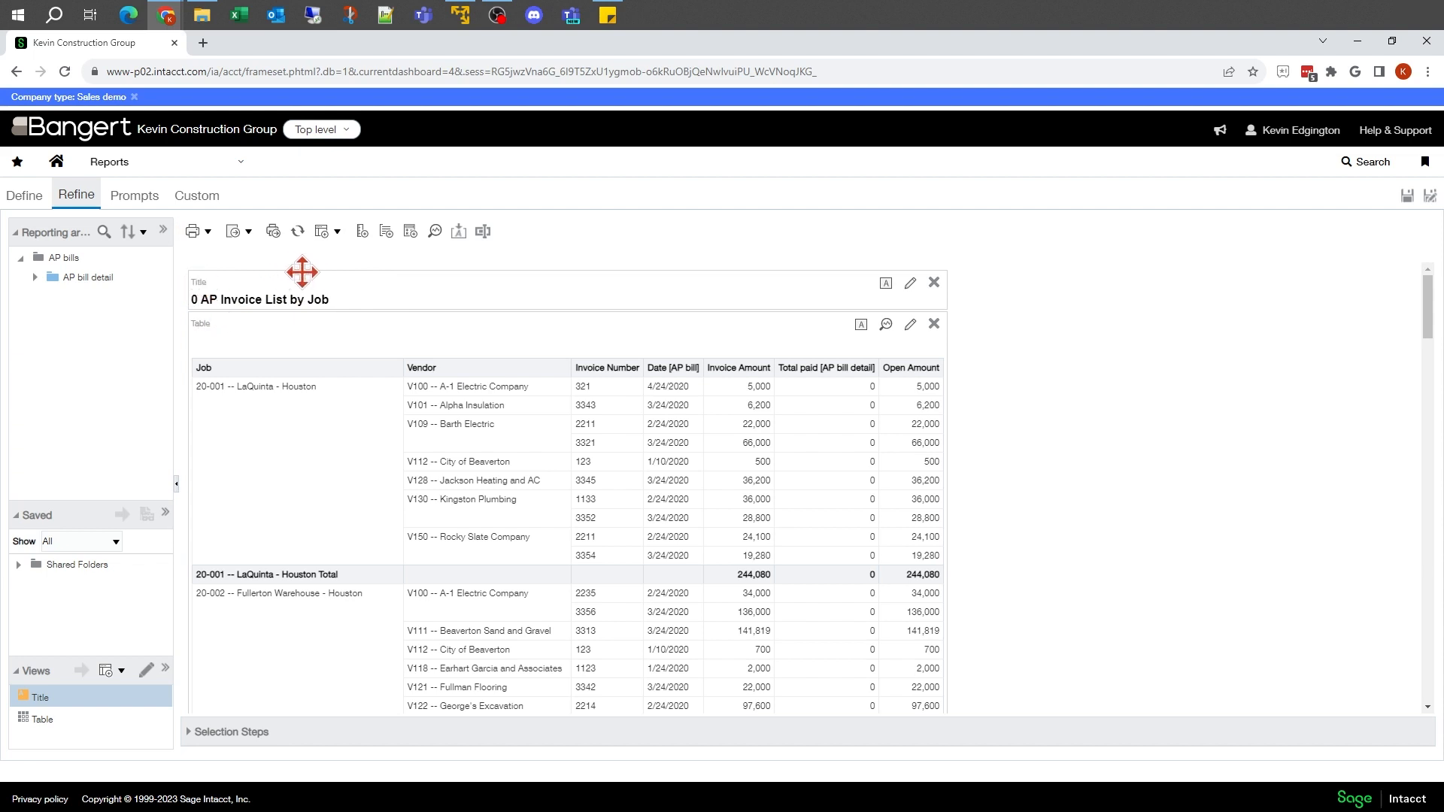
pyautogui.click(910, 286)
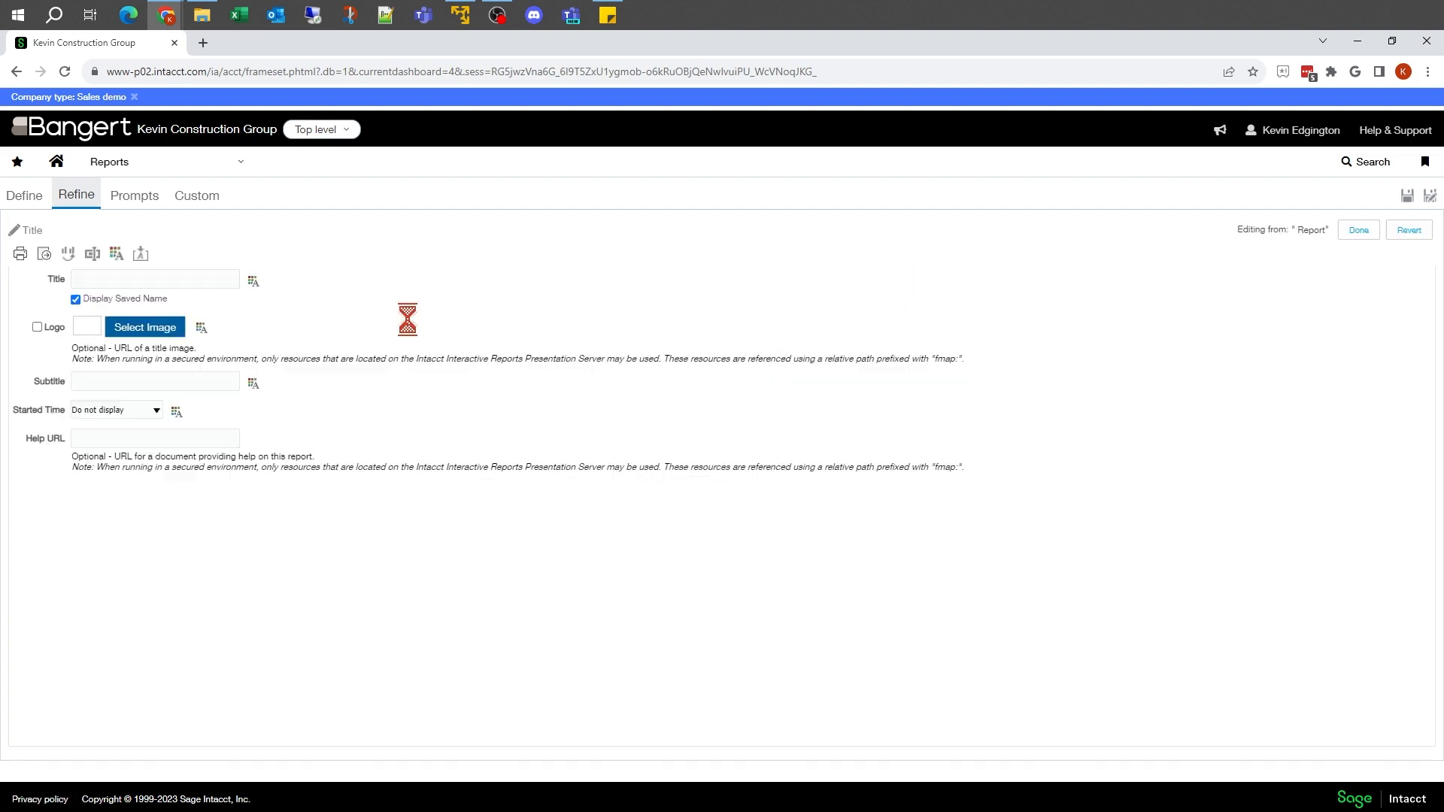
pyautogui.click(115, 283)
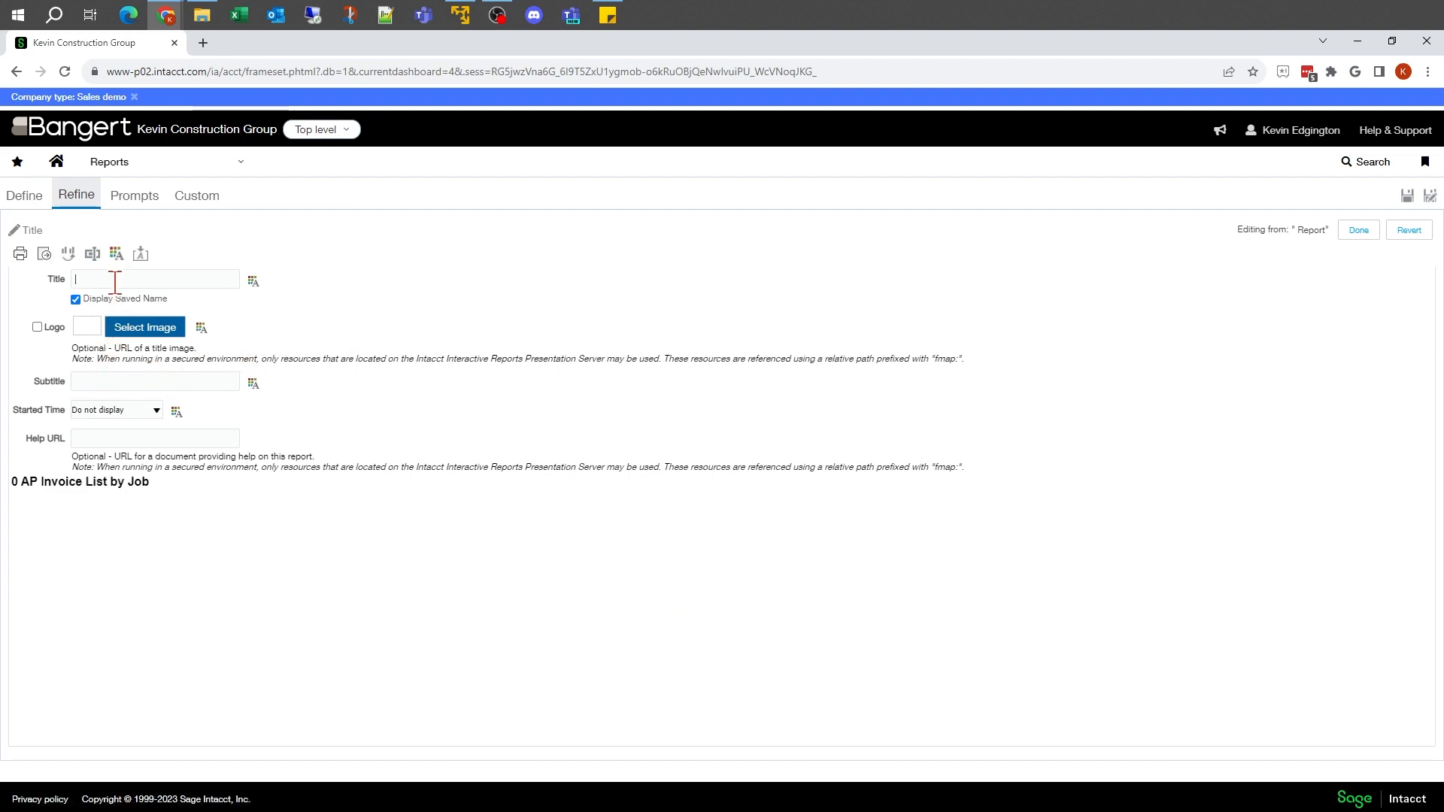
pyautogui.write('AP Invoice By')
pyautogui.press('BackSpace')
pyautogui.press('BackSpace')
pyautogui.write('by Job')
pyautogui.write('s')
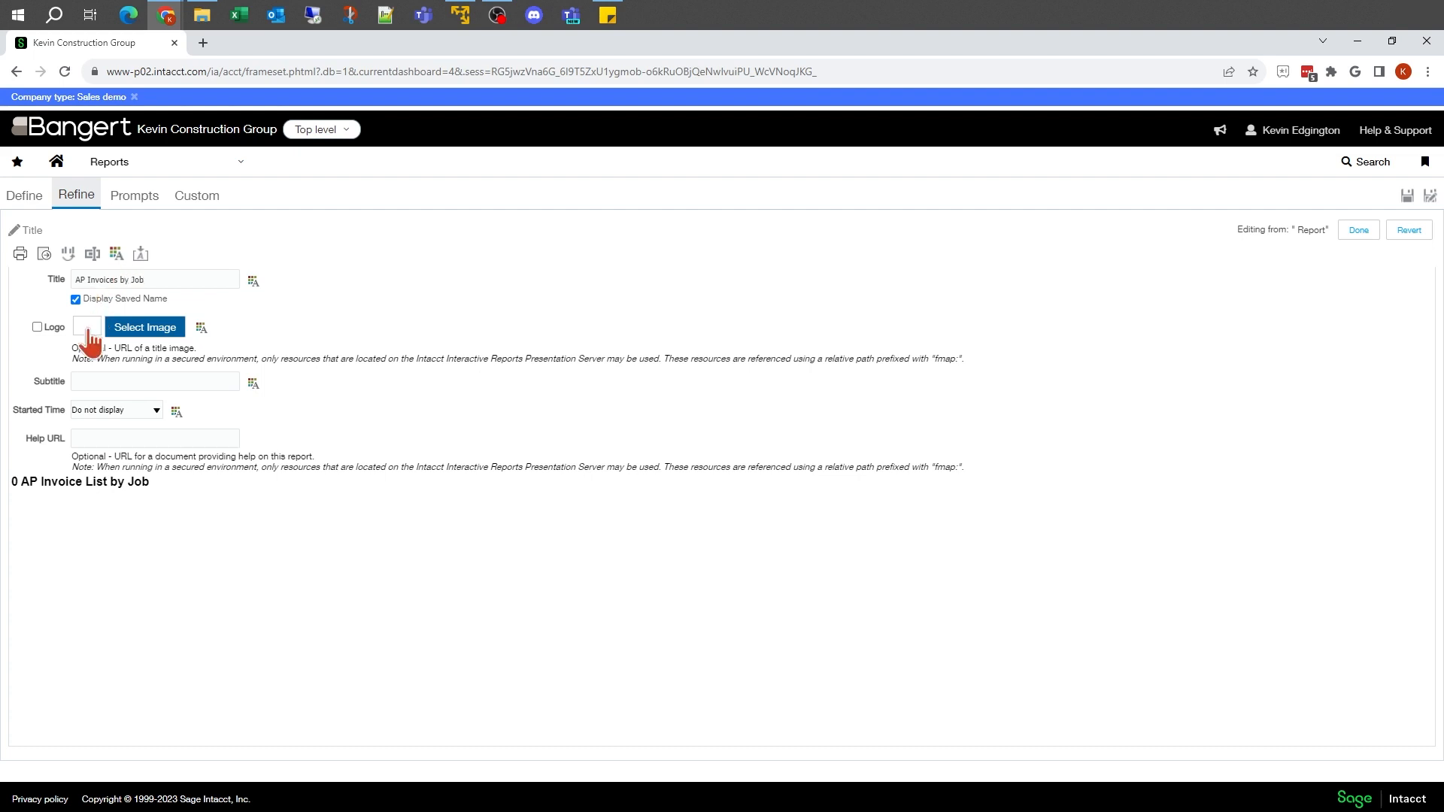
# - Set the title view's subtitle to "Job:@{Job} Date:@{Date}" and finish editing the view
pyautogui.click(85, 382)
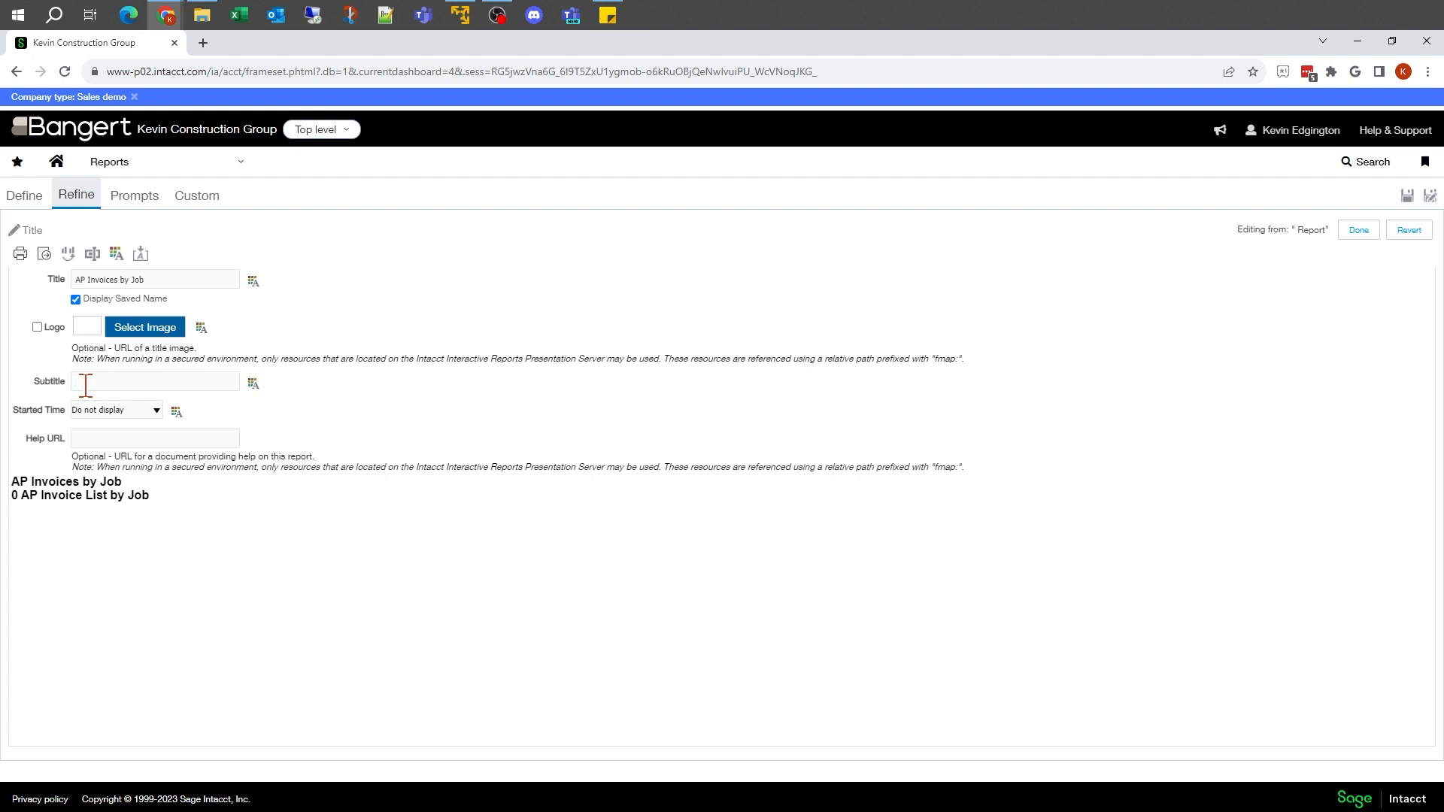
pyautogui.write('Job:@')
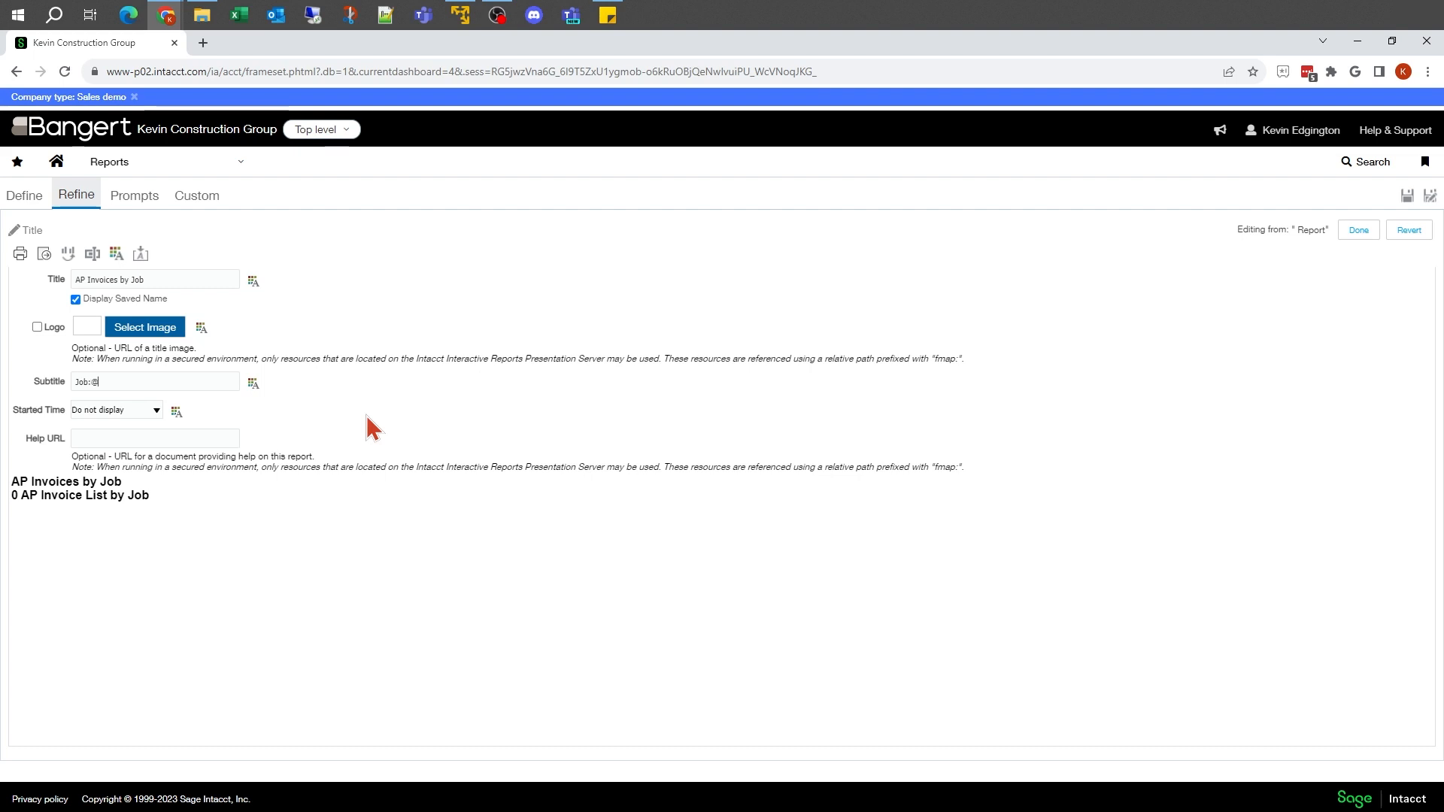
pyautogui.write('{Job}  Date:@{Date')
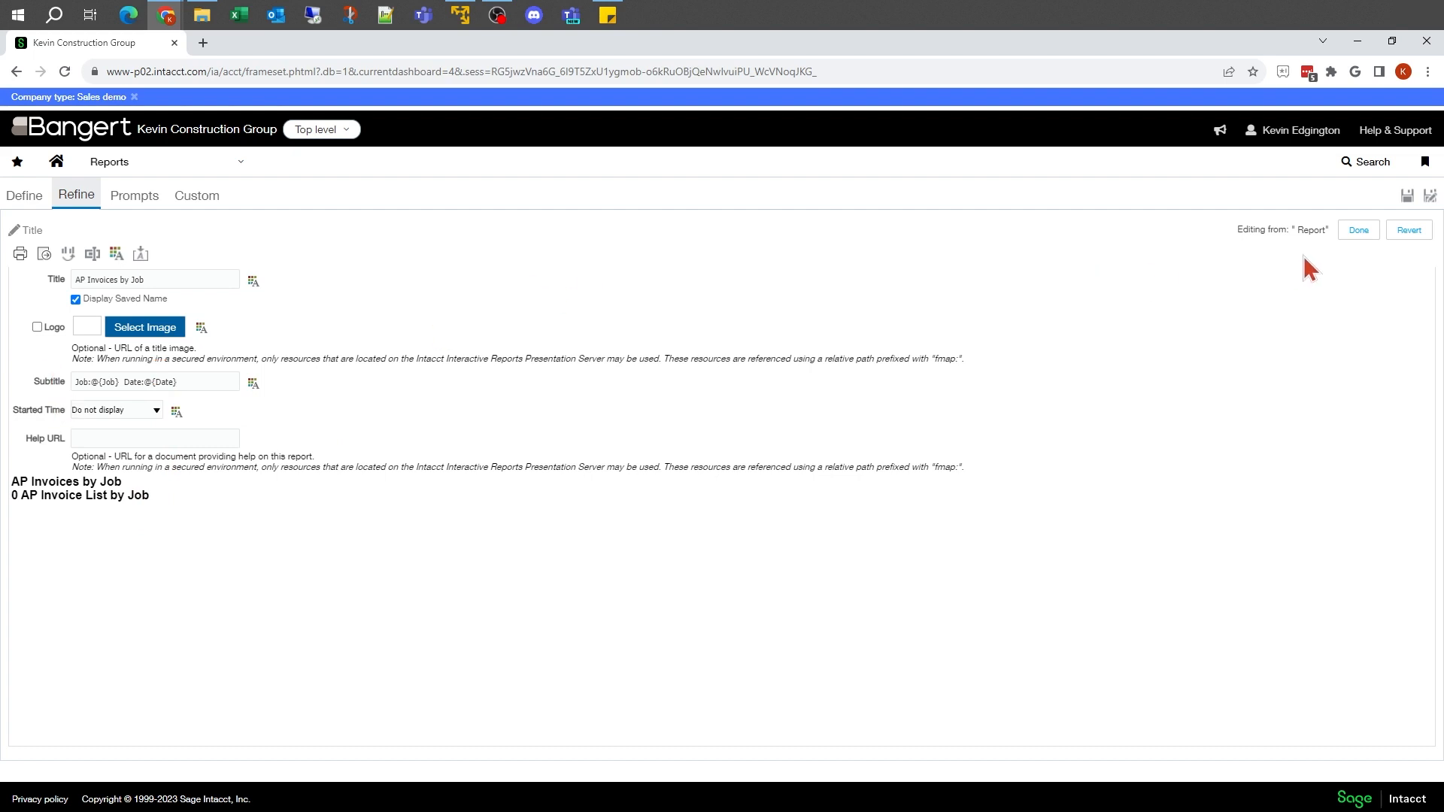
pyautogui.click(1358, 231)
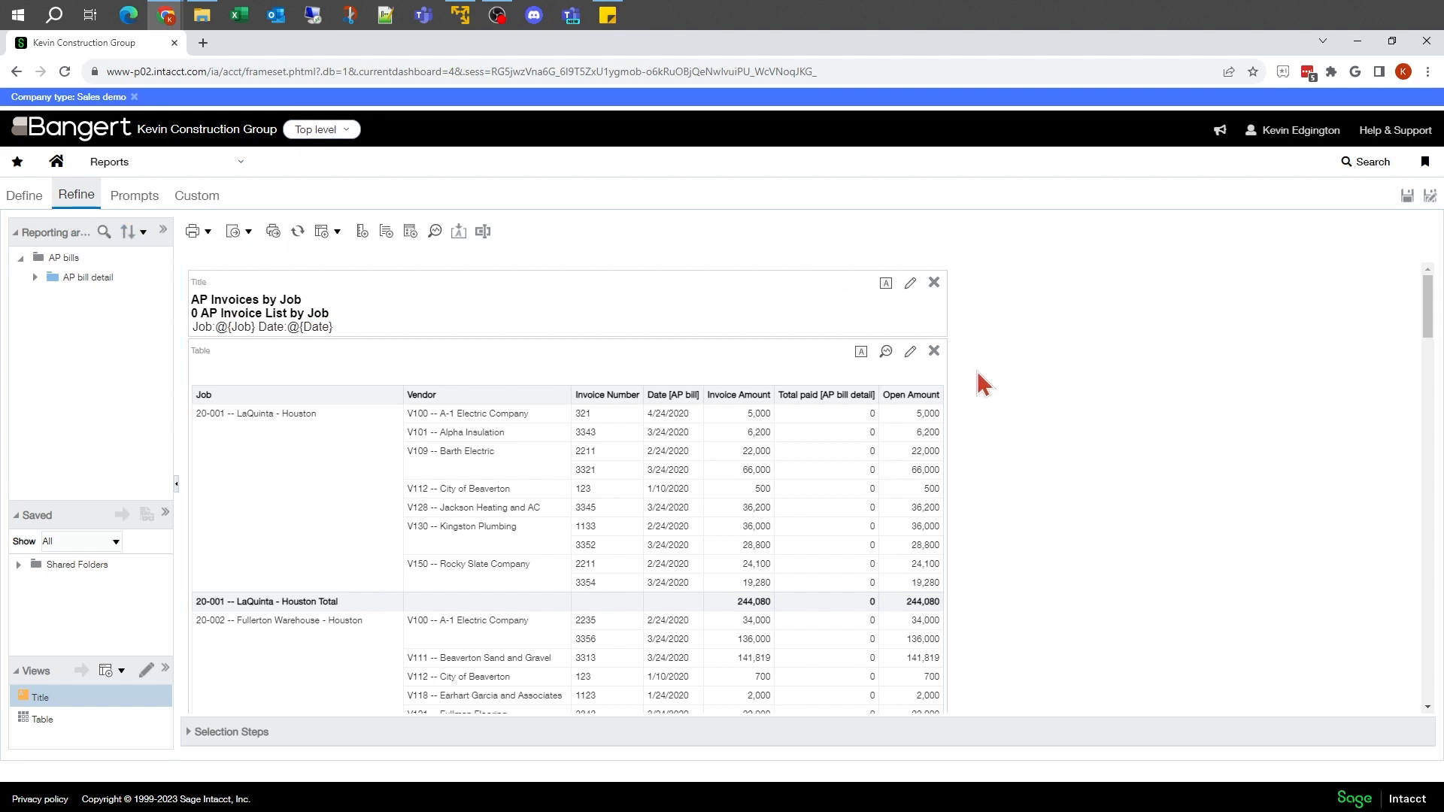
# - Turn off the display of the saved report name in the title view
pyautogui.click(910, 284)
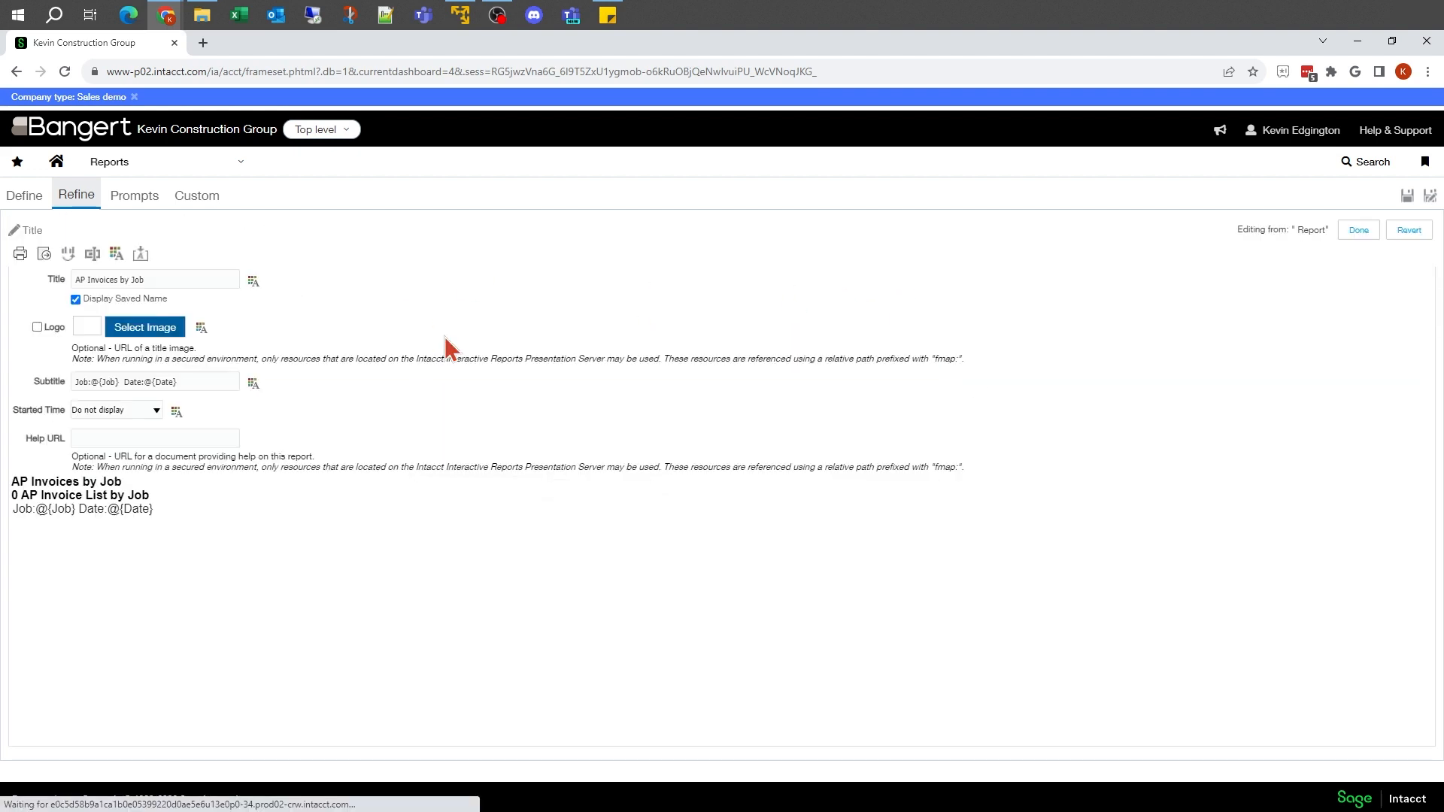
pyautogui.click(76, 300)
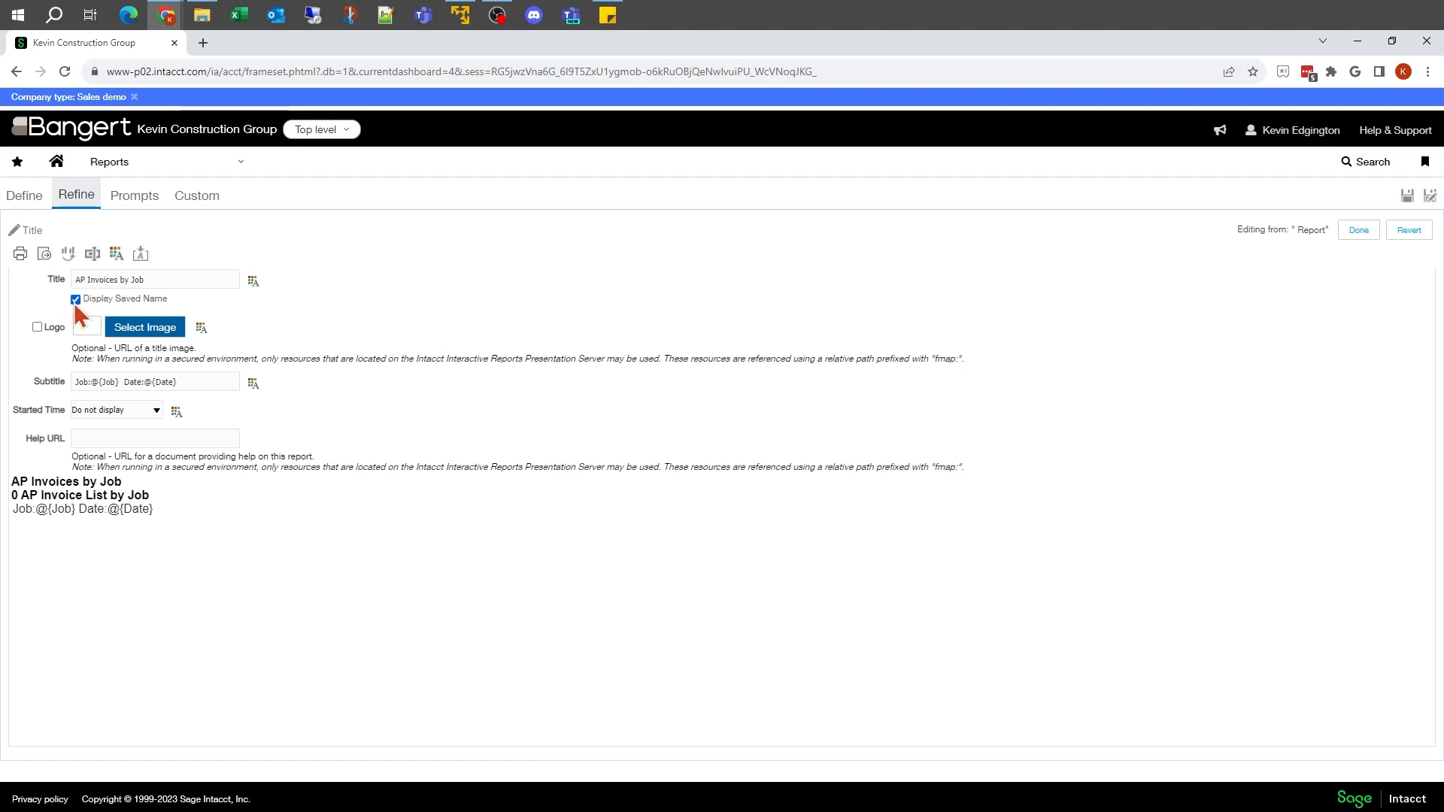
pyautogui.click(1354, 232)
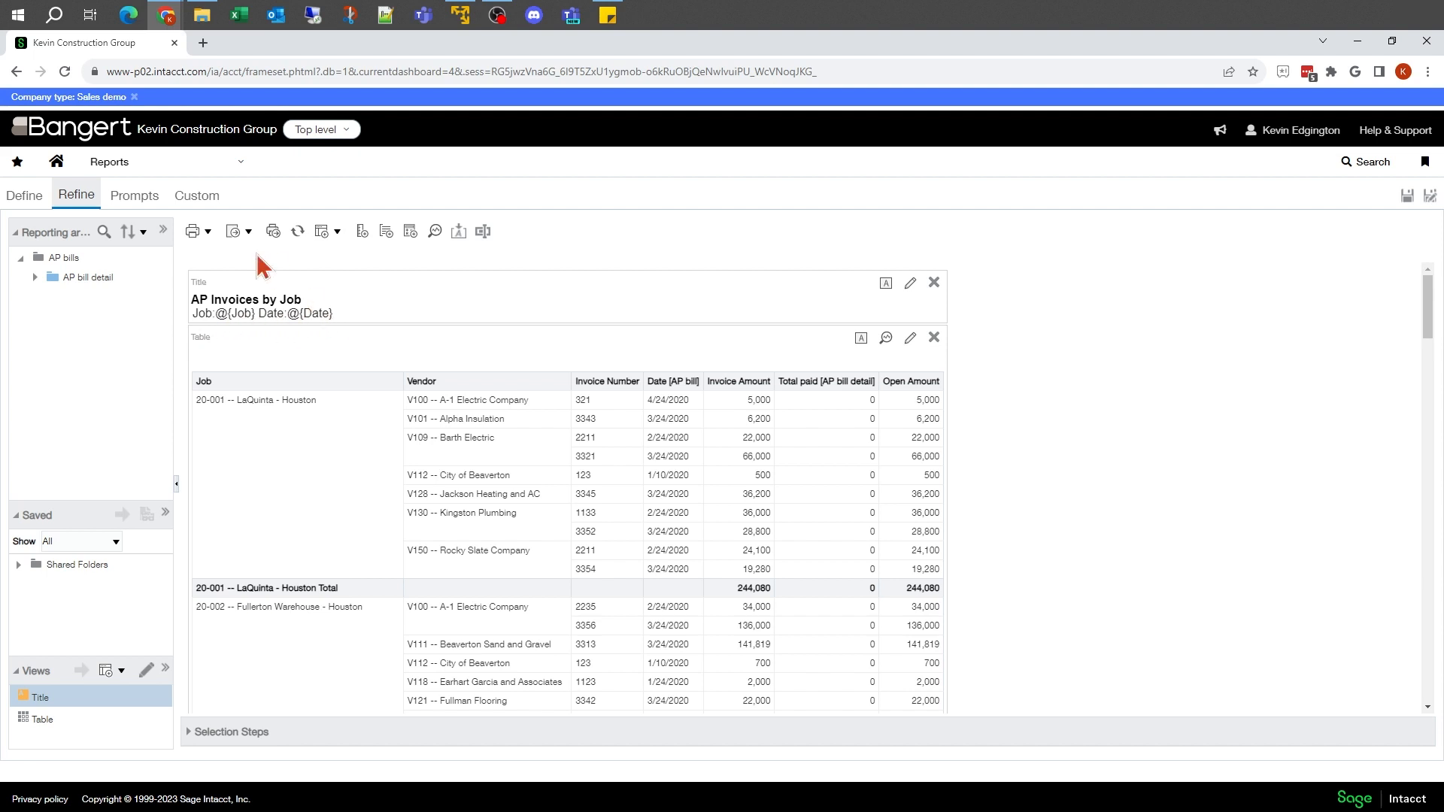
# - Preview the report for jobs 20-001 LaQuinta - Houston and 20-004 Fullerton Warehouse - Dallas from 1/1/2020, check its subtitle, and close the preview
pyautogui.click(132, 197)
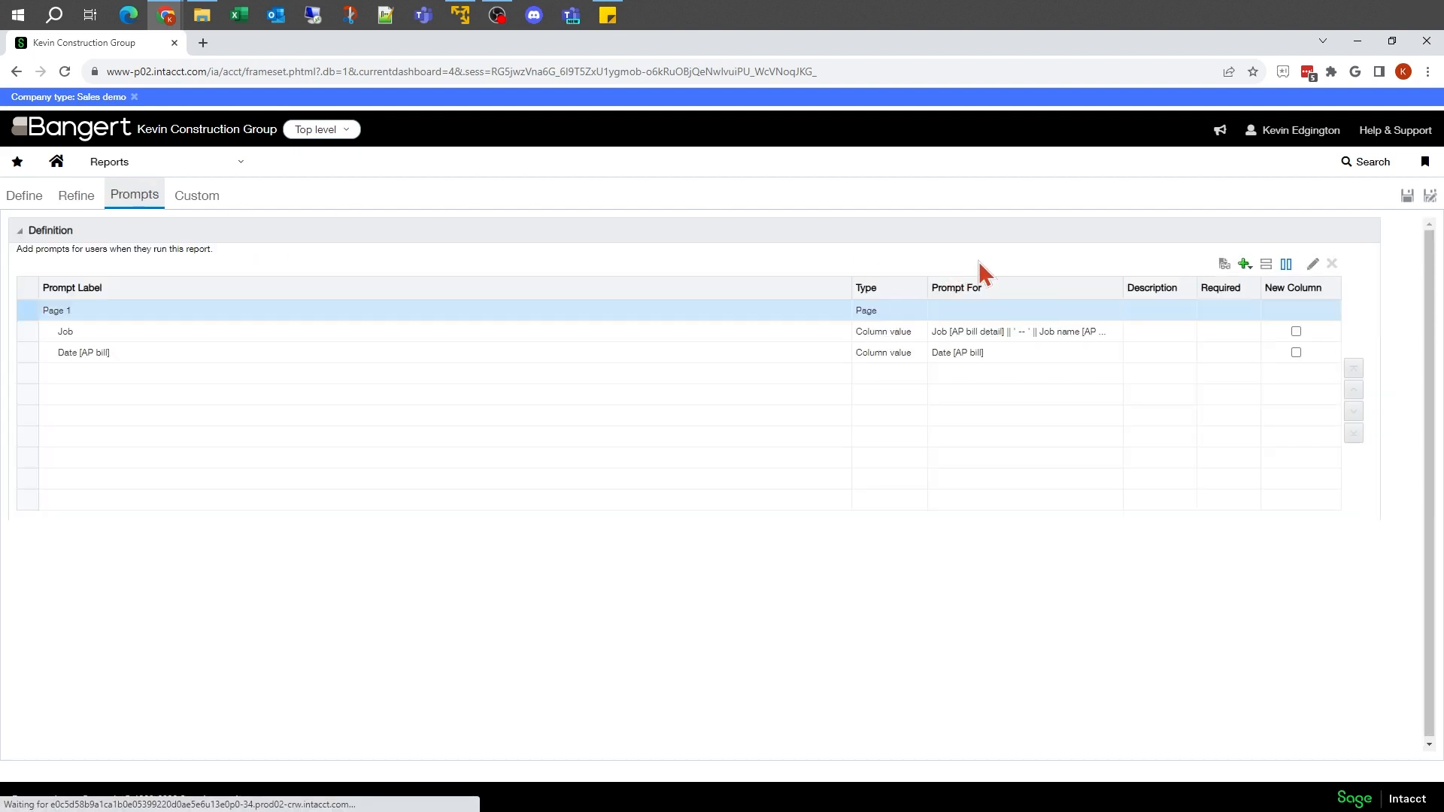
pyautogui.click(1224, 268)
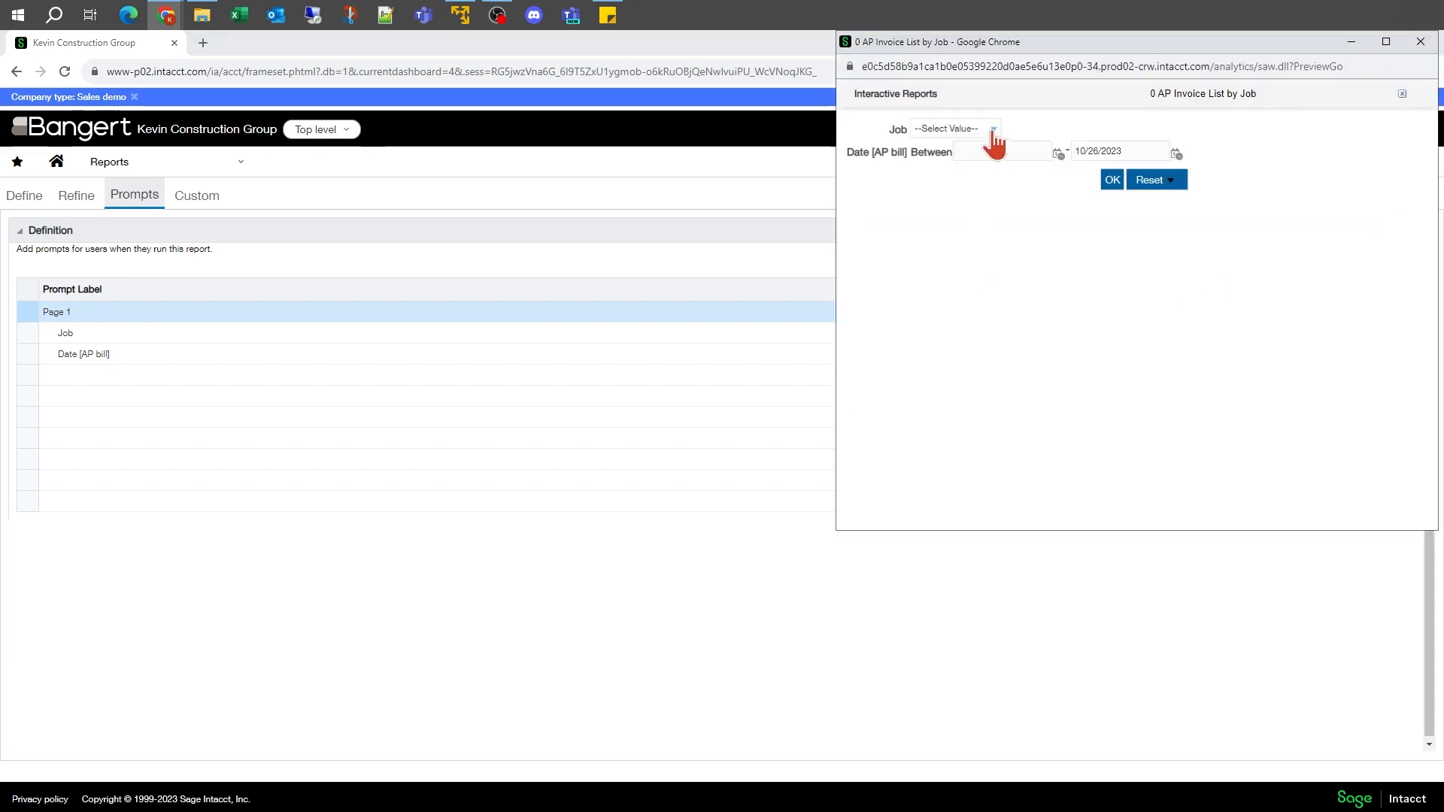
pyautogui.click(994, 129)
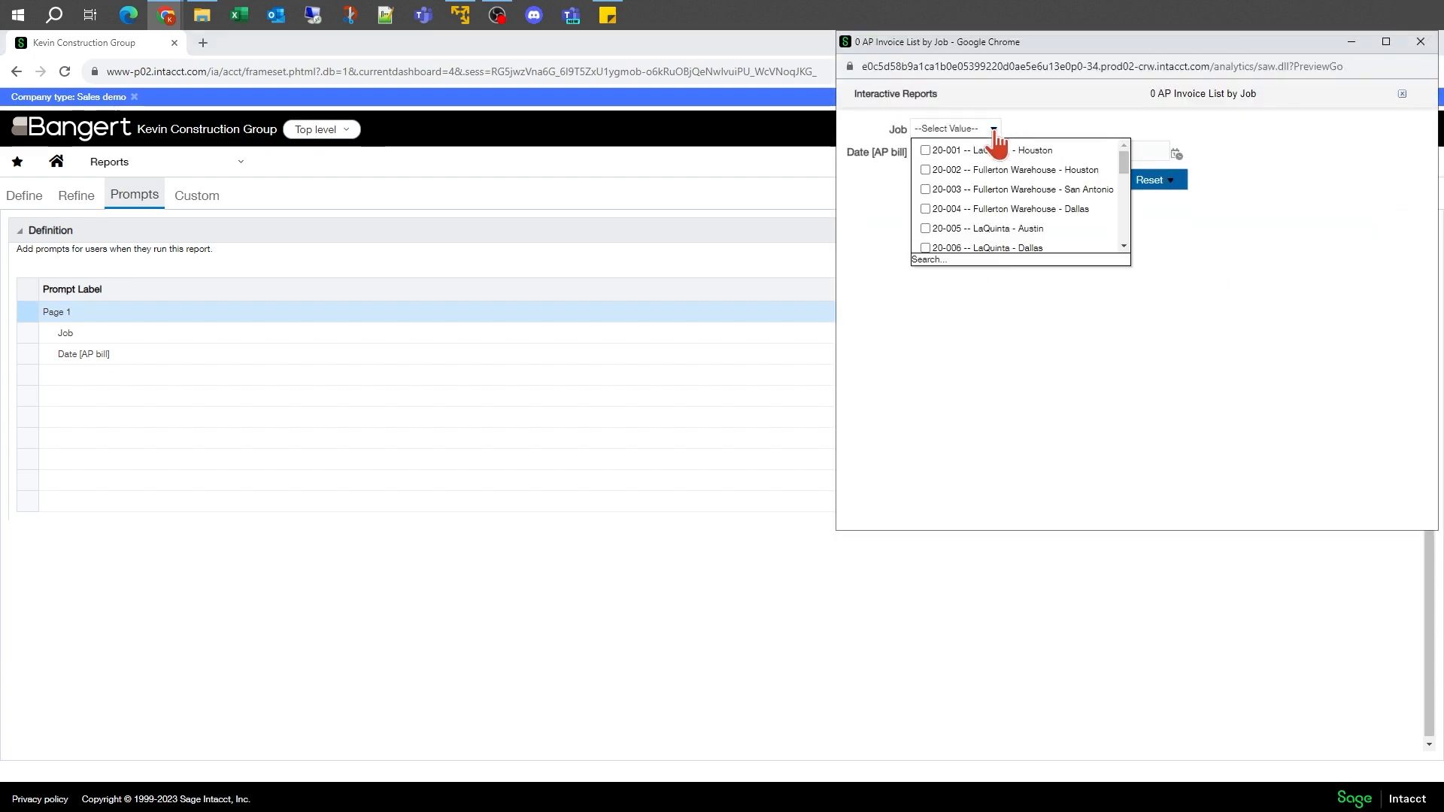
pyautogui.click(927, 154)
pyautogui.click(924, 210)
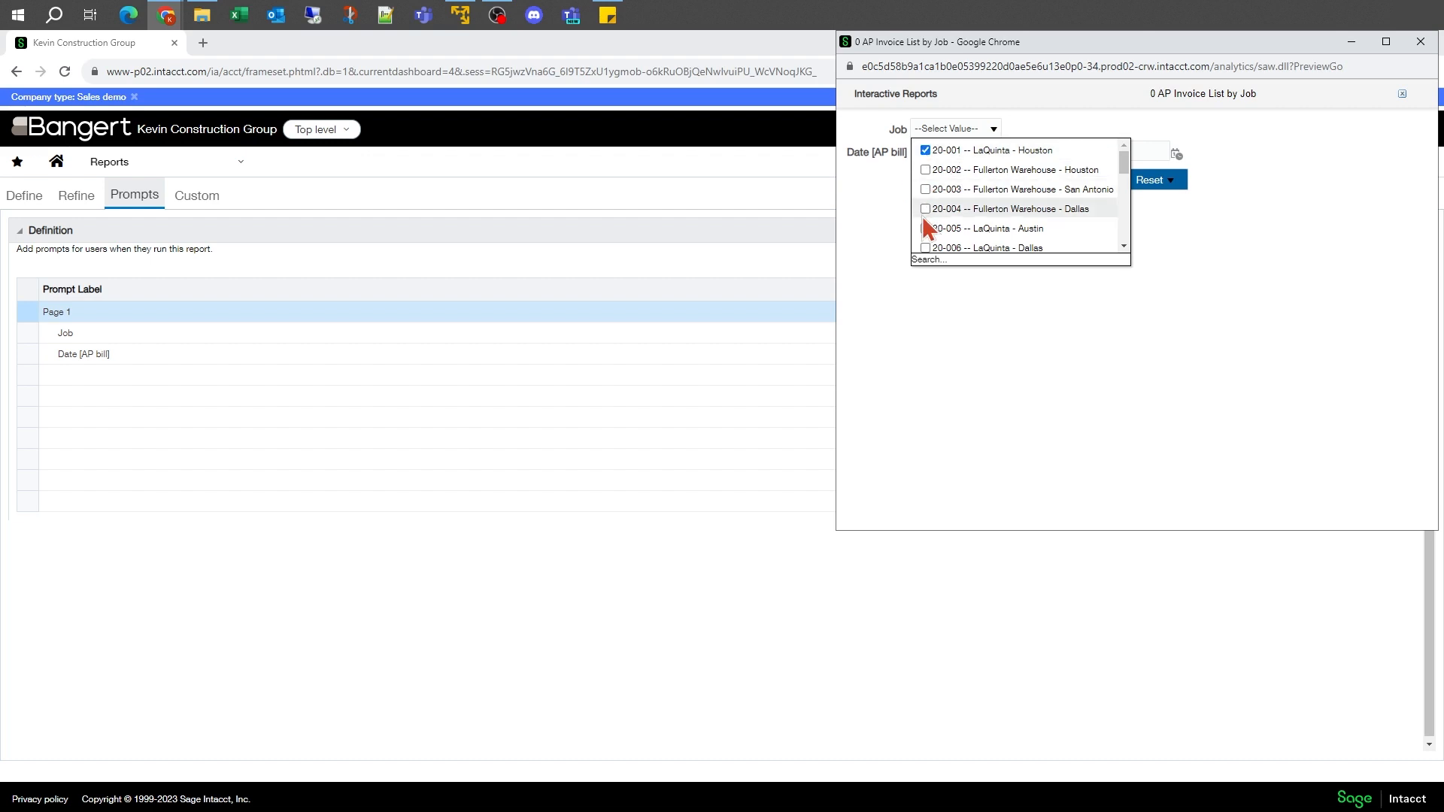
pyautogui.click(913, 313)
pyautogui.click(984, 152)
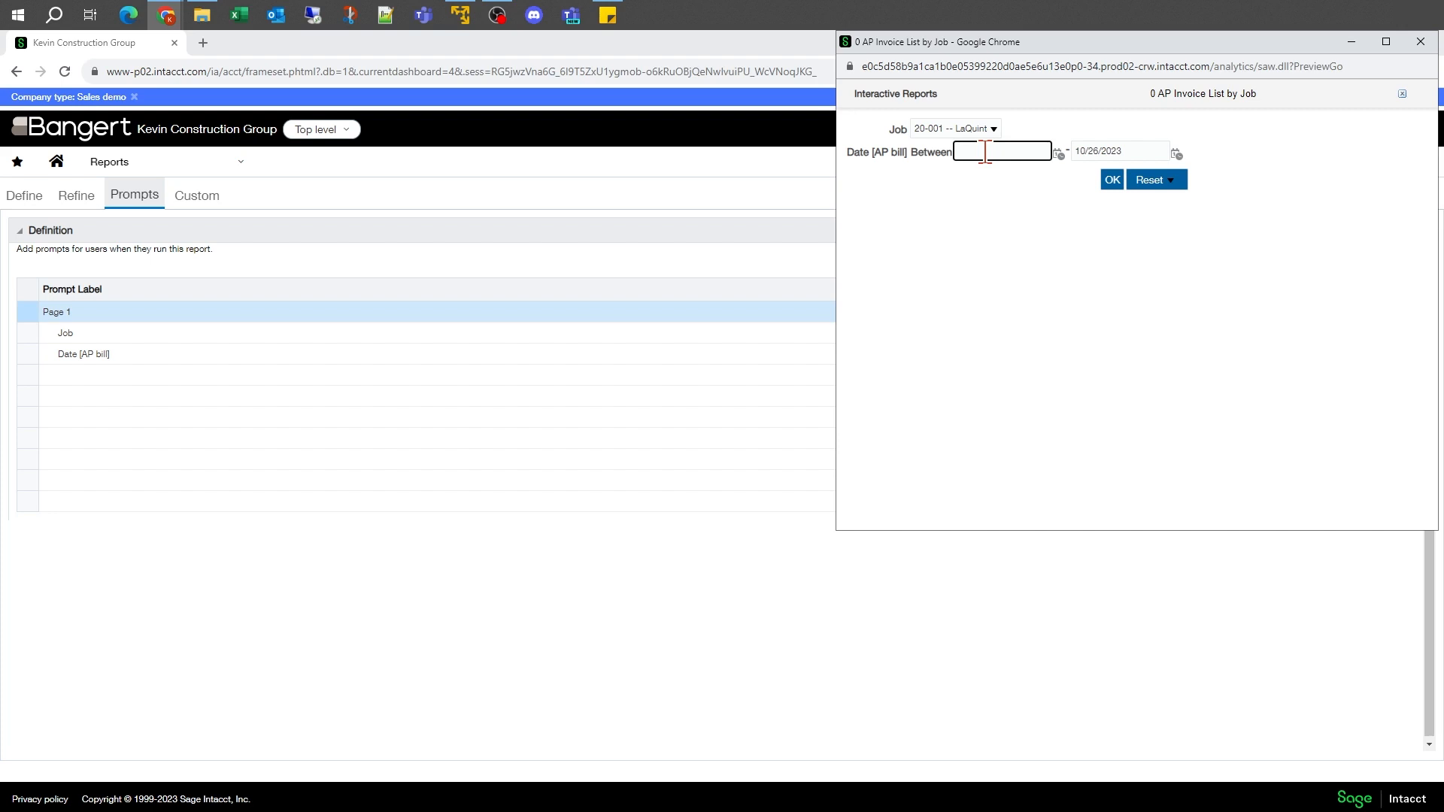
pyautogui.write('1/1/2020')
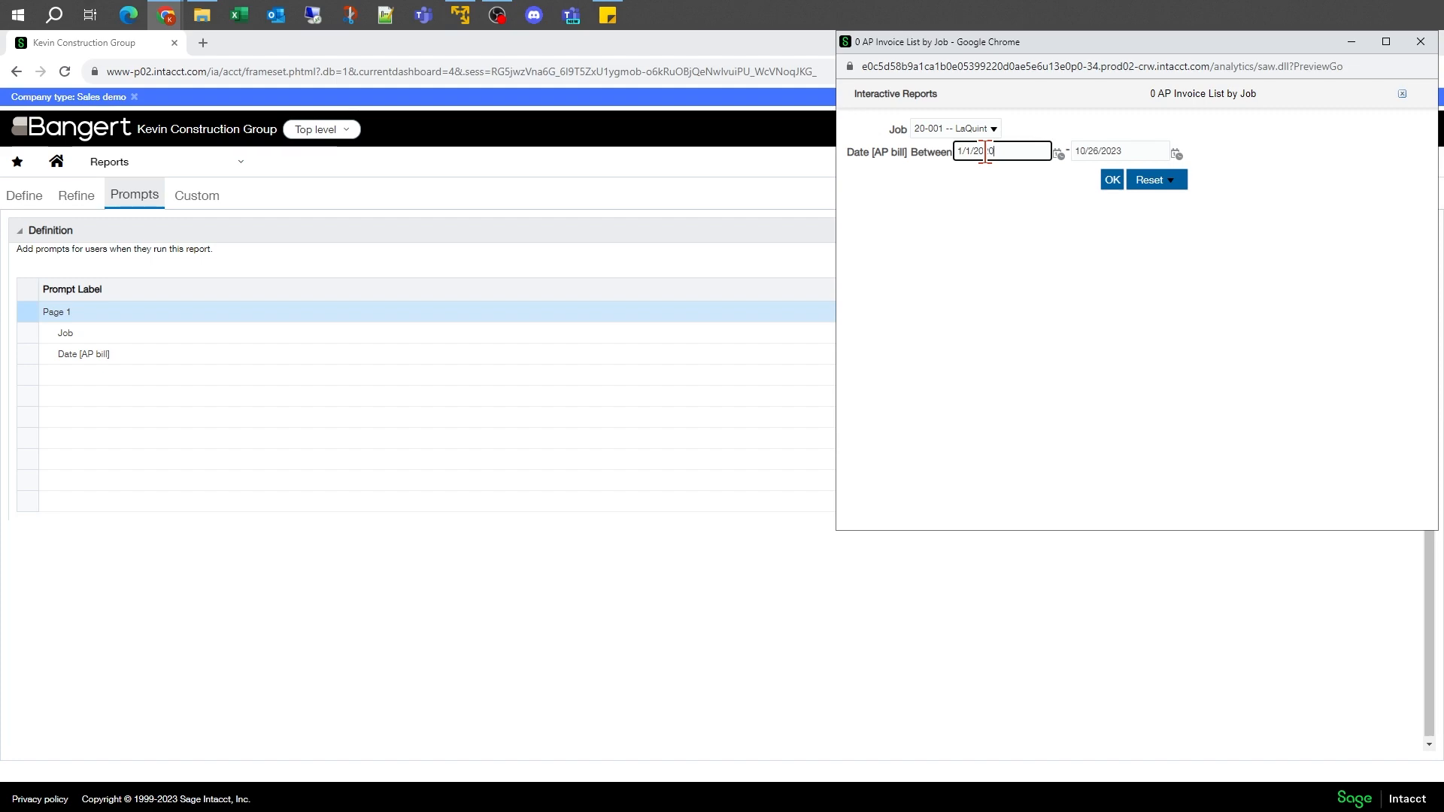
pyautogui.click(1116, 183)
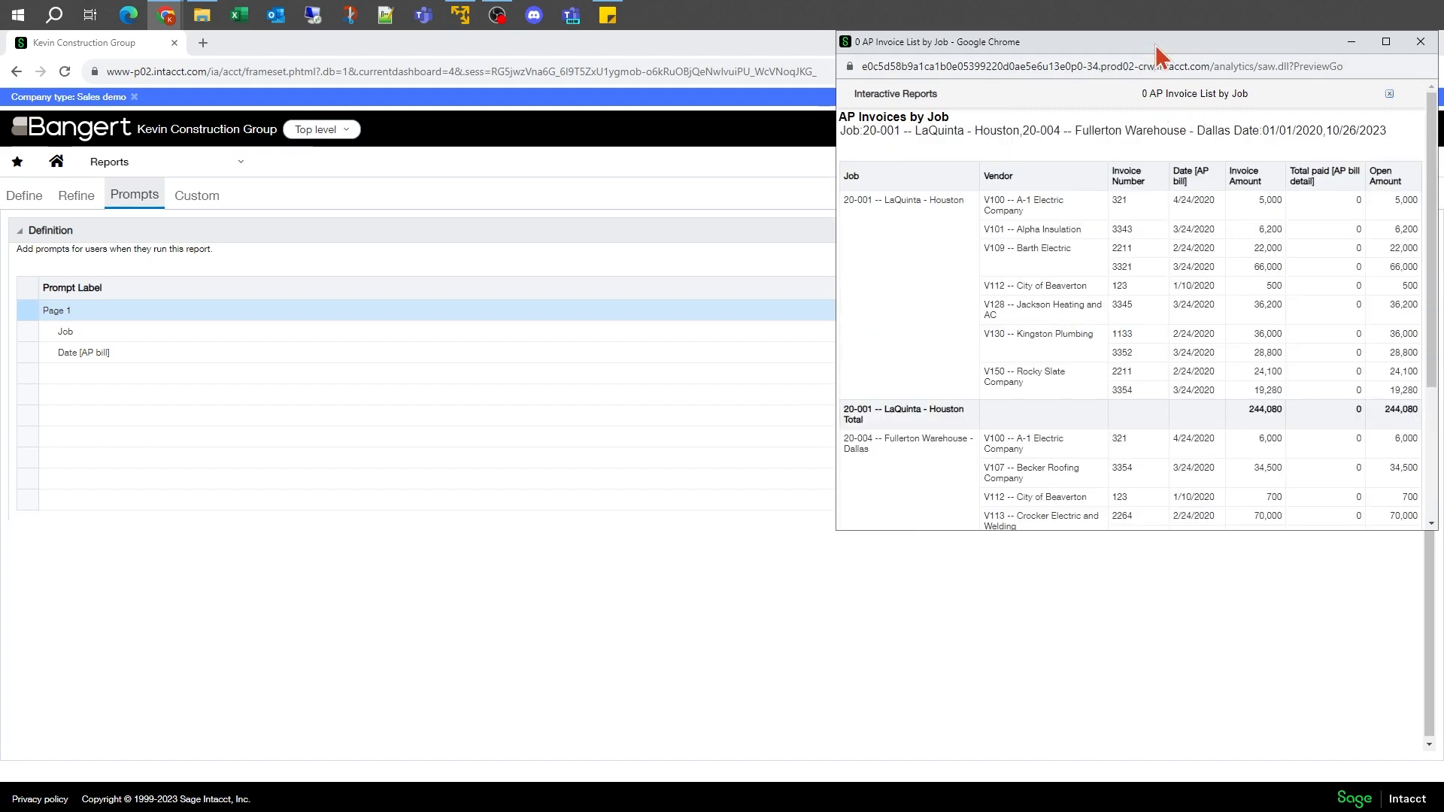
pyautogui.moveTo(1155, 44); pyautogui.dragTo(724, 142)
pyautogui.moveTo(451, 248)
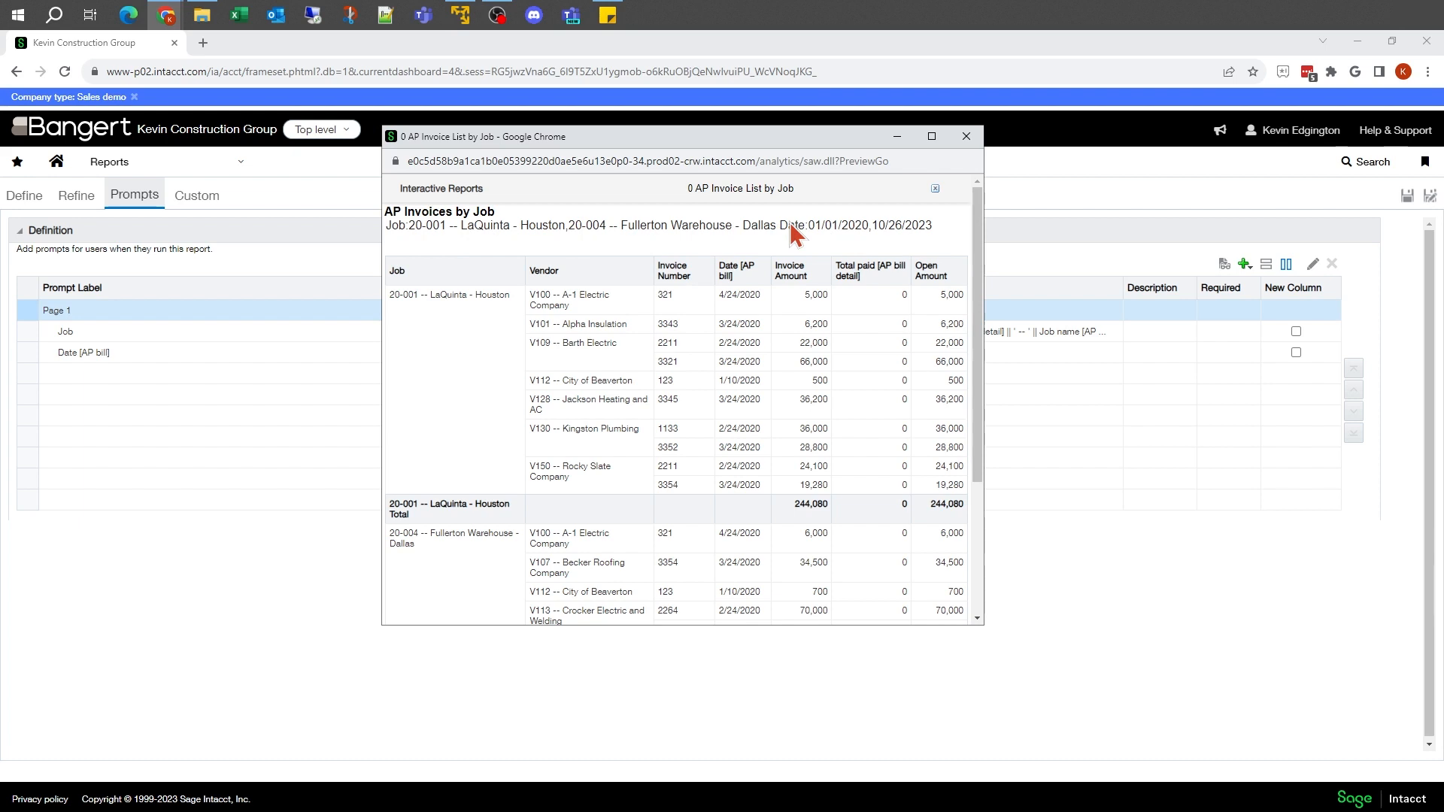
pyautogui.click(966, 136)
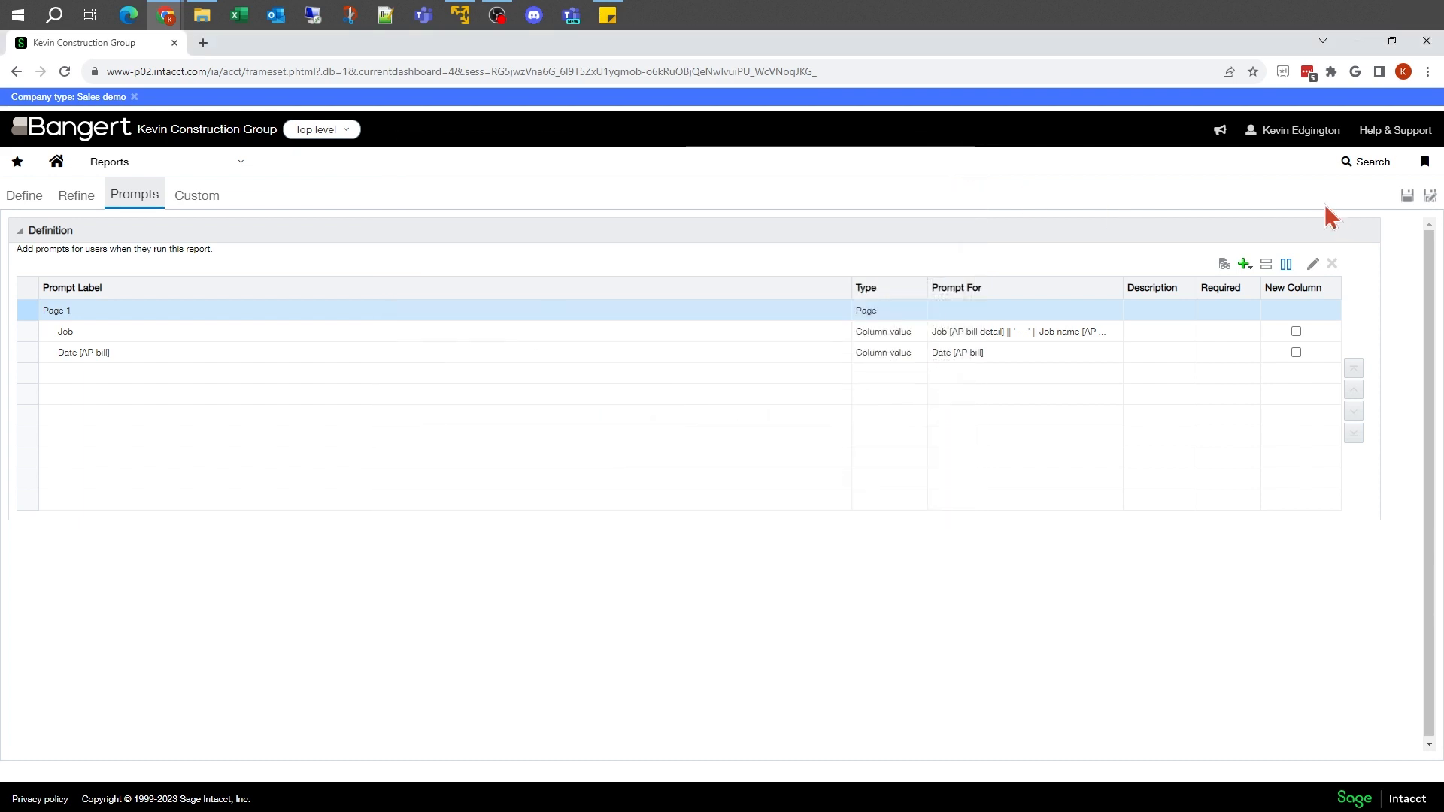